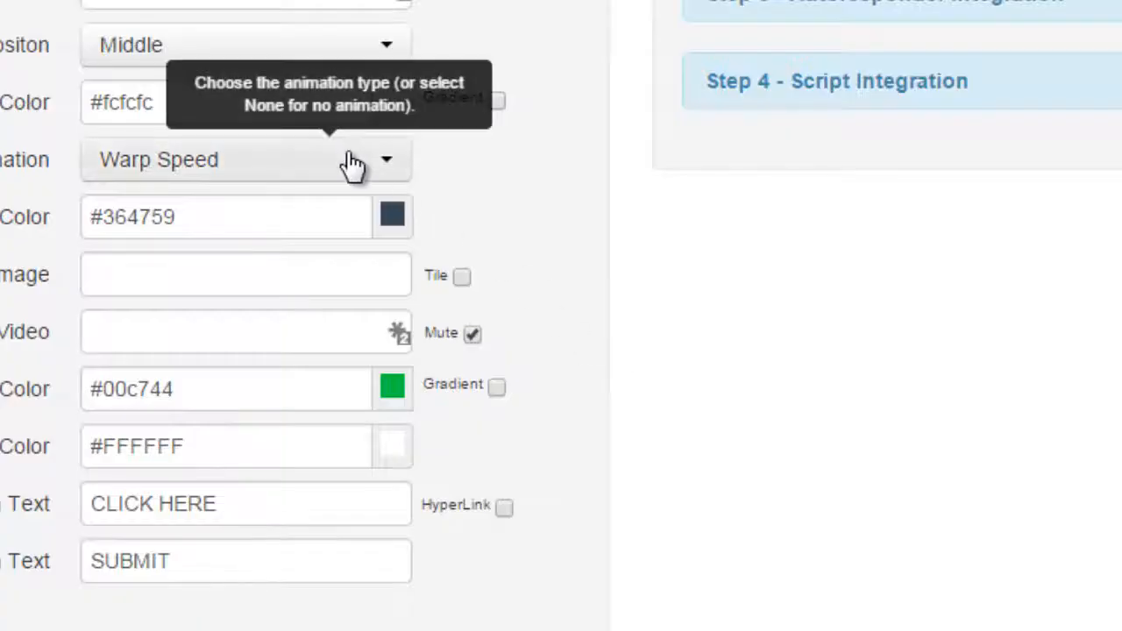
# Set the box animation to Bouncy from the Subtle Anims group
pyautogui.click(348, 168)
pyautogui.scroll(10, 343, 302)
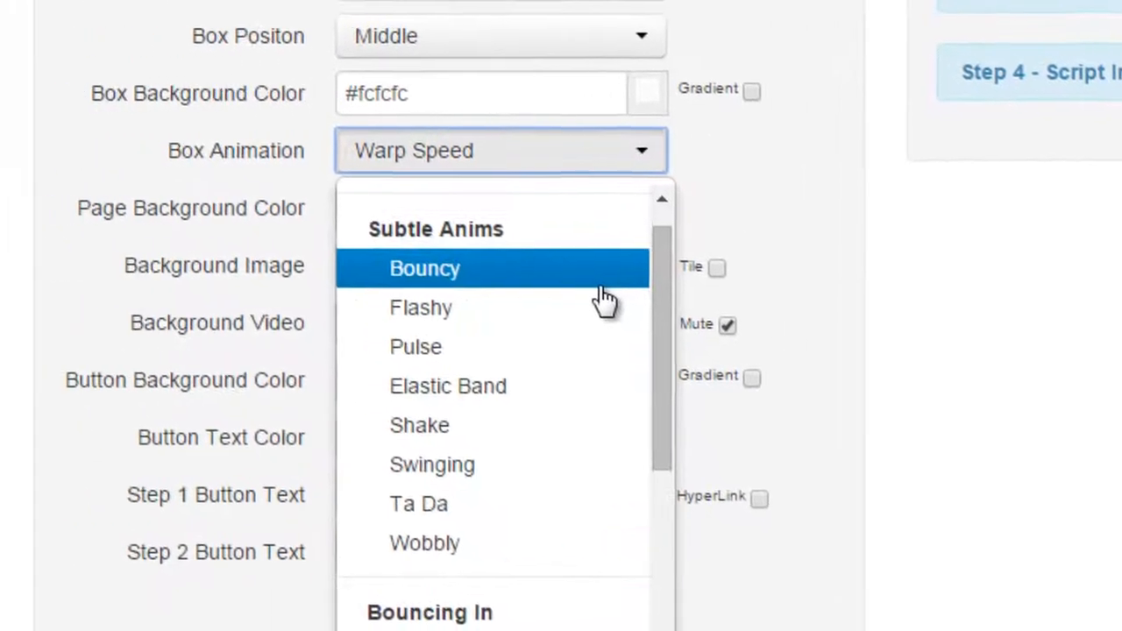
pyautogui.click(346, 285)
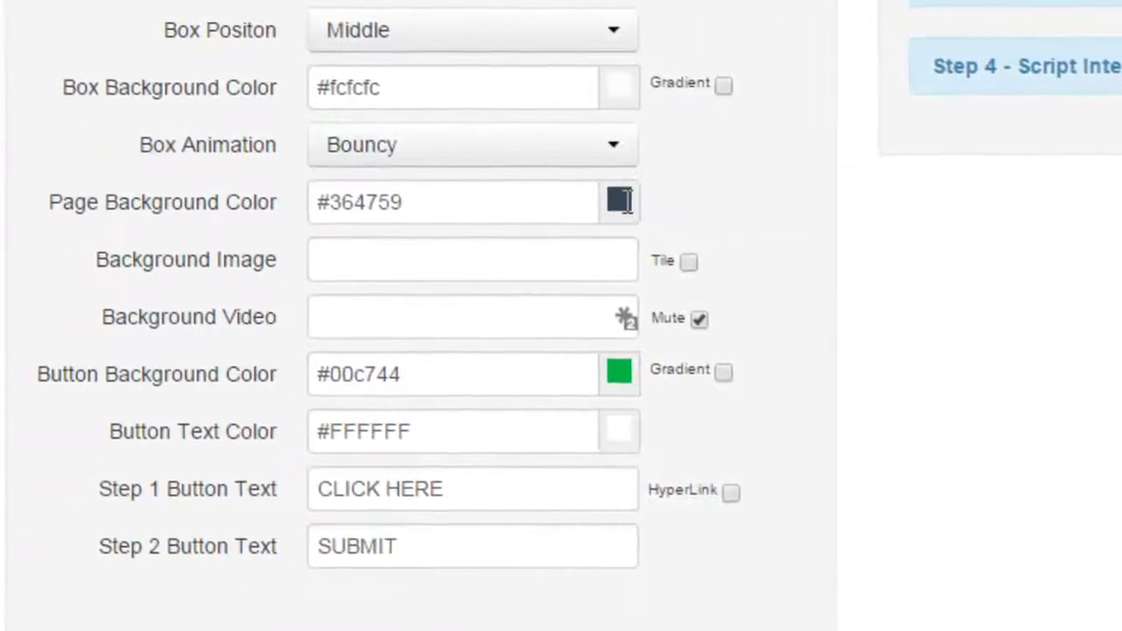
# Change the page background color to the dark red #a10808
pyautogui.click(411, 197)
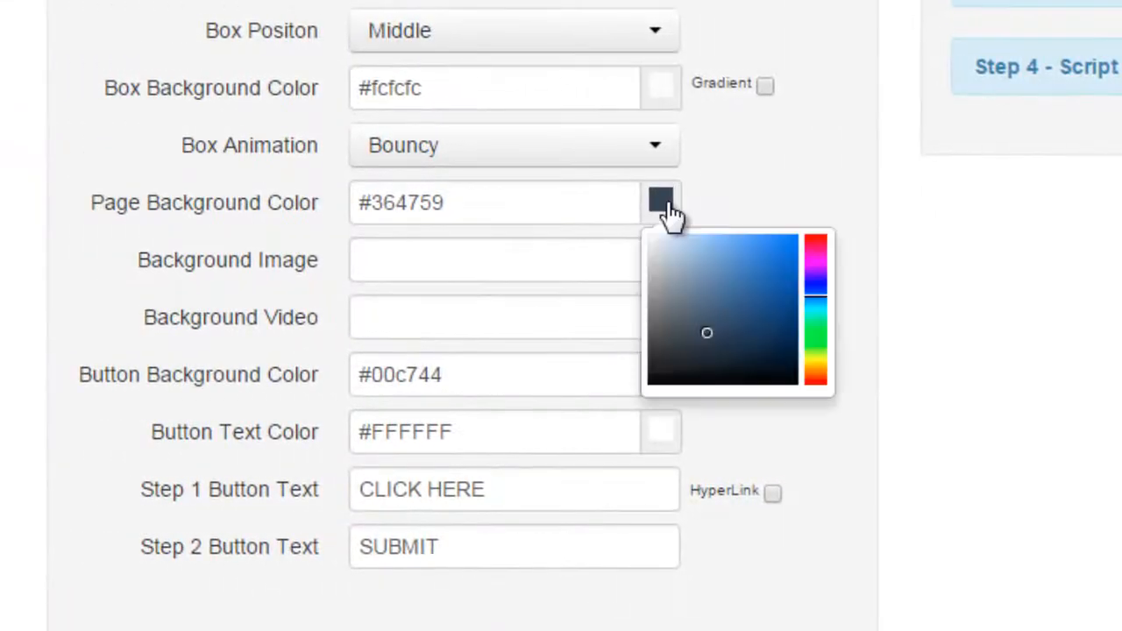
pyautogui.moveTo(804, 267)
pyautogui.mouseDown()
pyautogui.moveTo(809, 221)
pyautogui.moveTo(777, 319)
pyautogui.mouseUp()
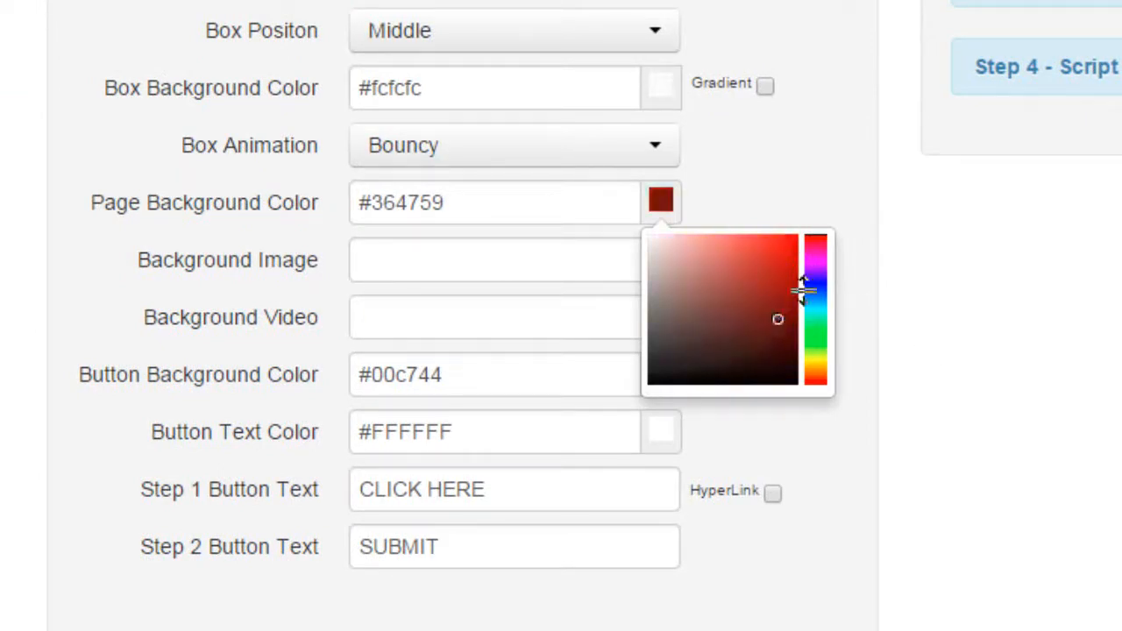
pyautogui.click(790, 290)
pyautogui.click(897, 295)
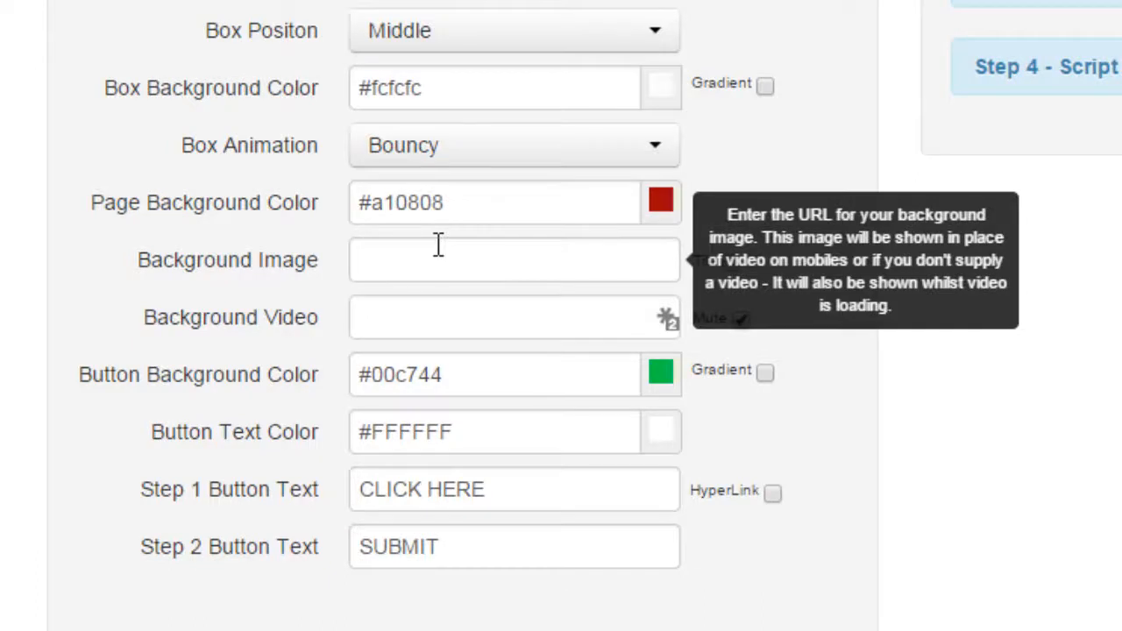
# Paste the copied allimagefiles.s3 image URL as the background image
pyautogui.click(438, 245)
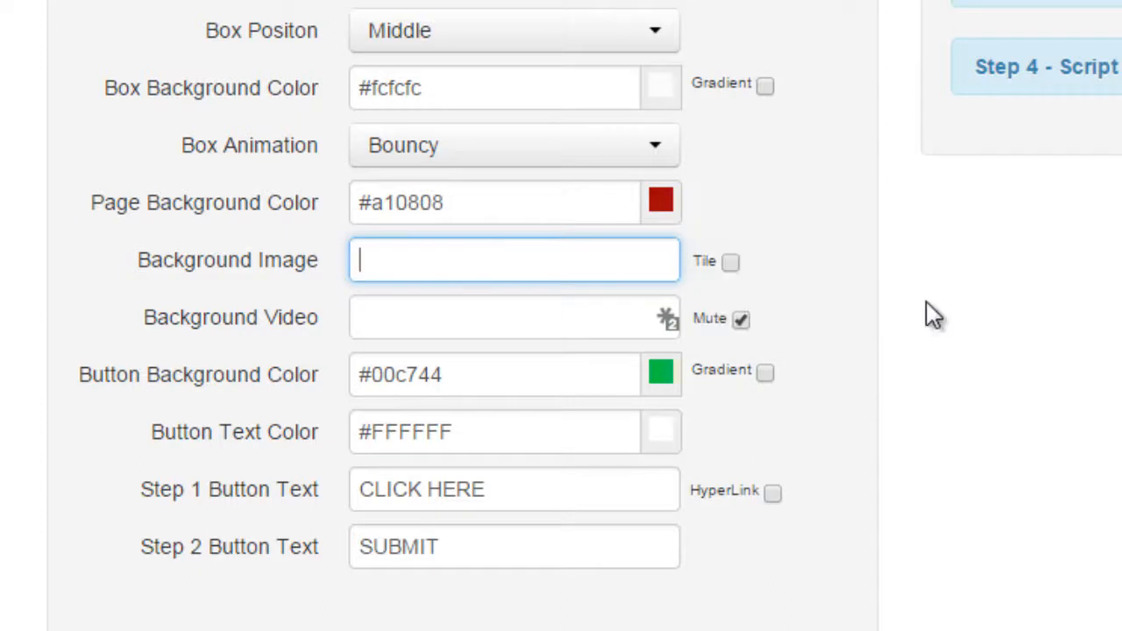
pyautogui.rightClick(446, 261)
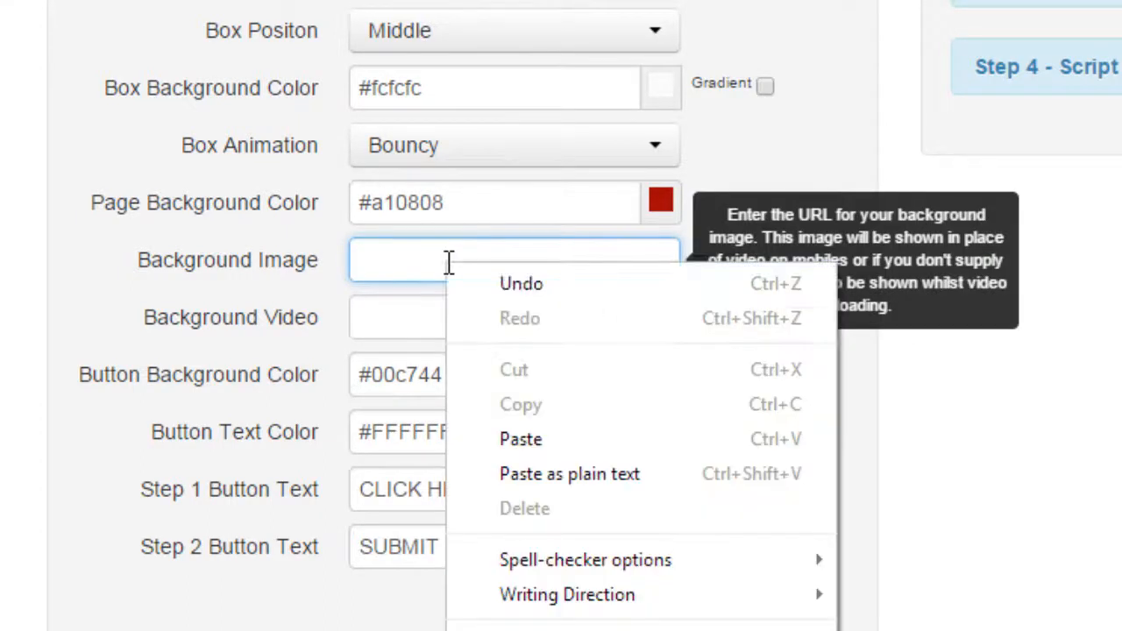
pyautogui.click(498, 435)
pyautogui.moveTo(564, 258); pyautogui.dragTo(337, 265)
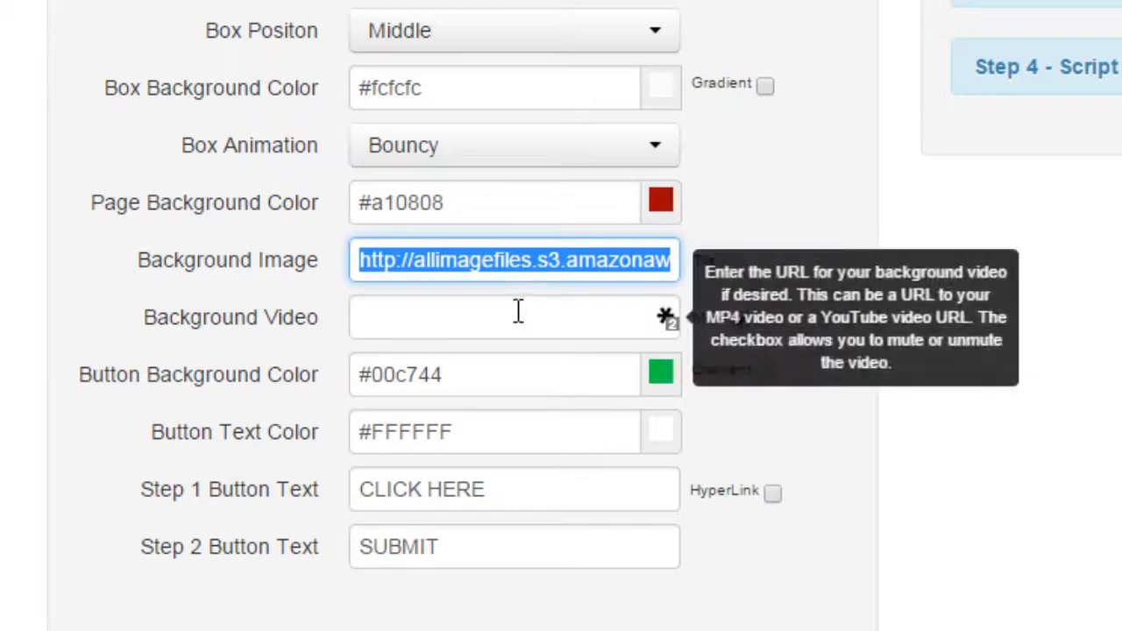
# Paste the URL of the YouTube video "Video Loops, Motion Backgrounds" as the background video and try its mute option
pyautogui.click(518, 310)
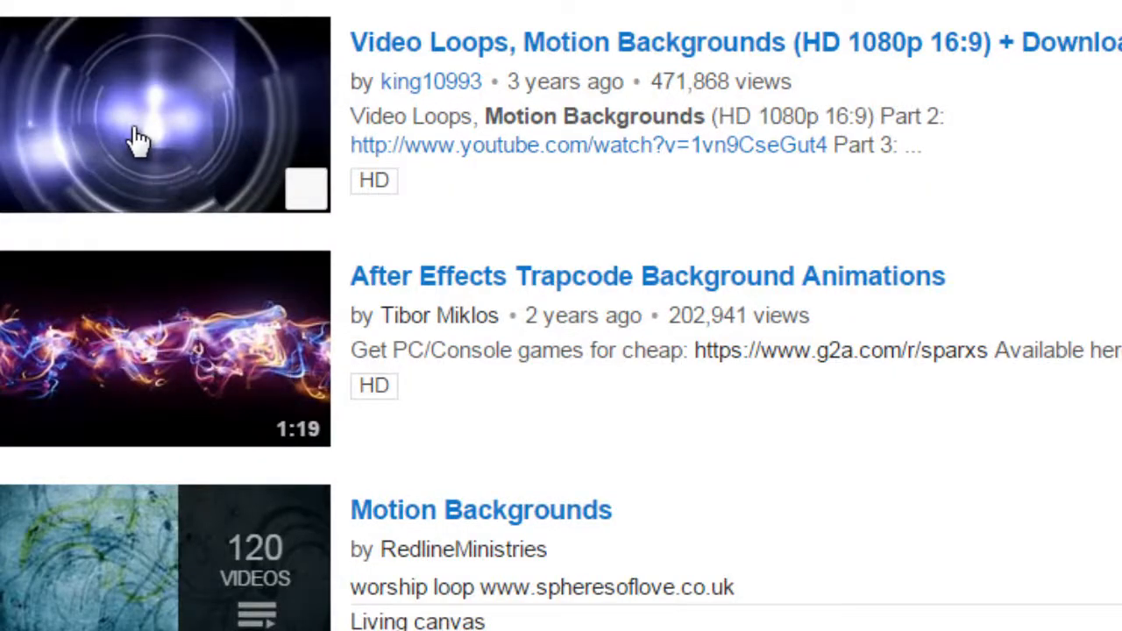
pyautogui.click(136, 140)
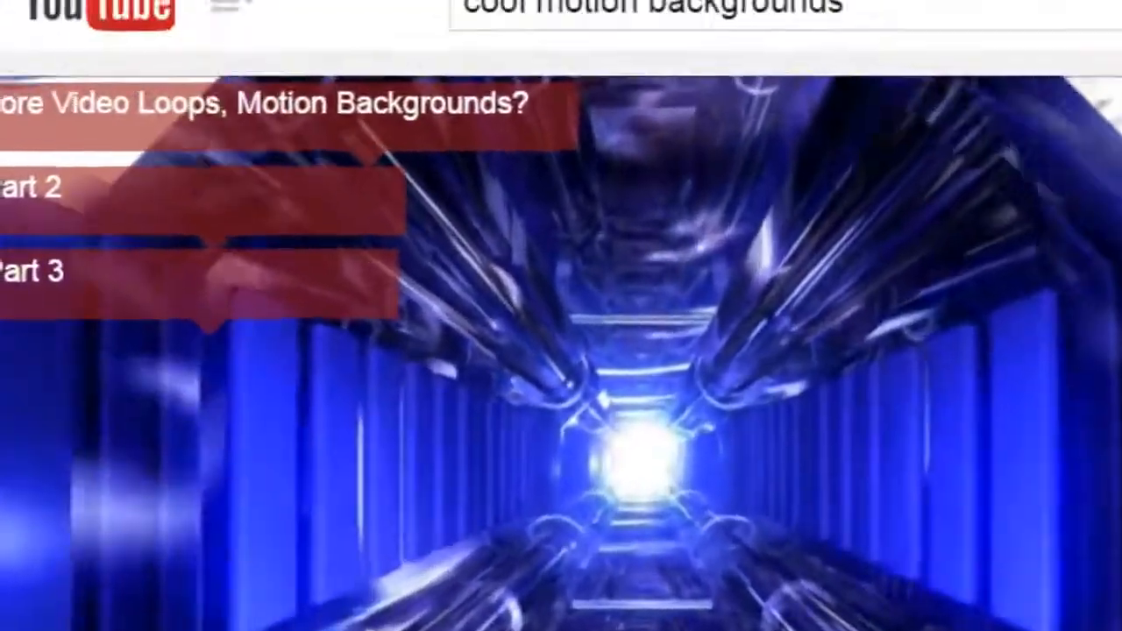
pyautogui.click(748, 32)
pyautogui.hotkey('ctrl', 'c')
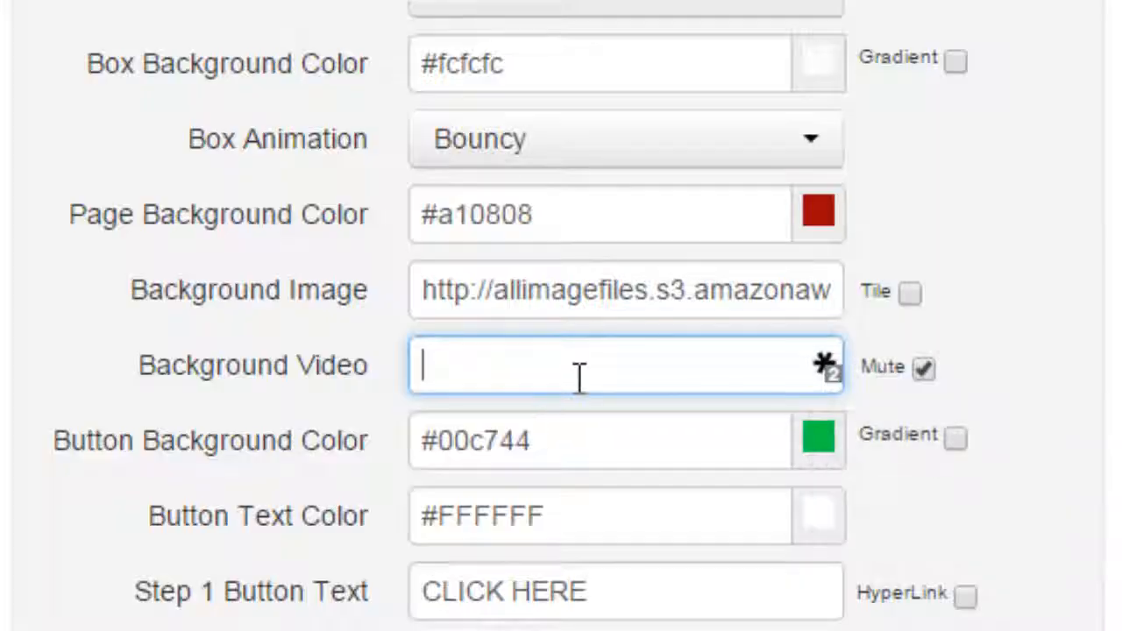
pyautogui.rightClick(578, 379)
pyautogui.click(758, 614)
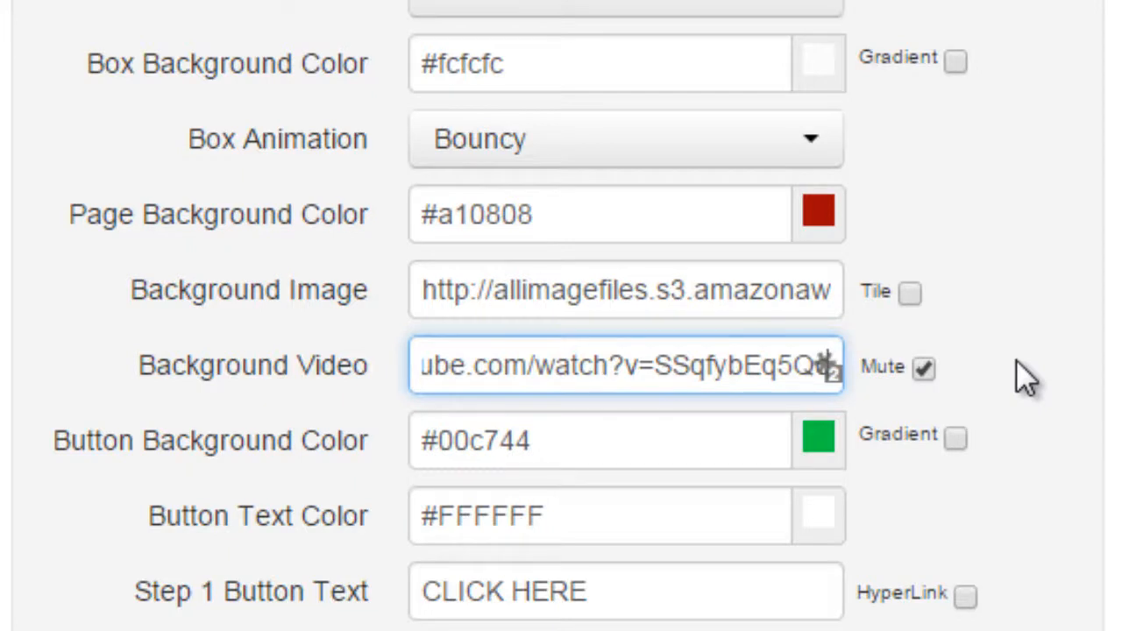
pyautogui.click(924, 368)
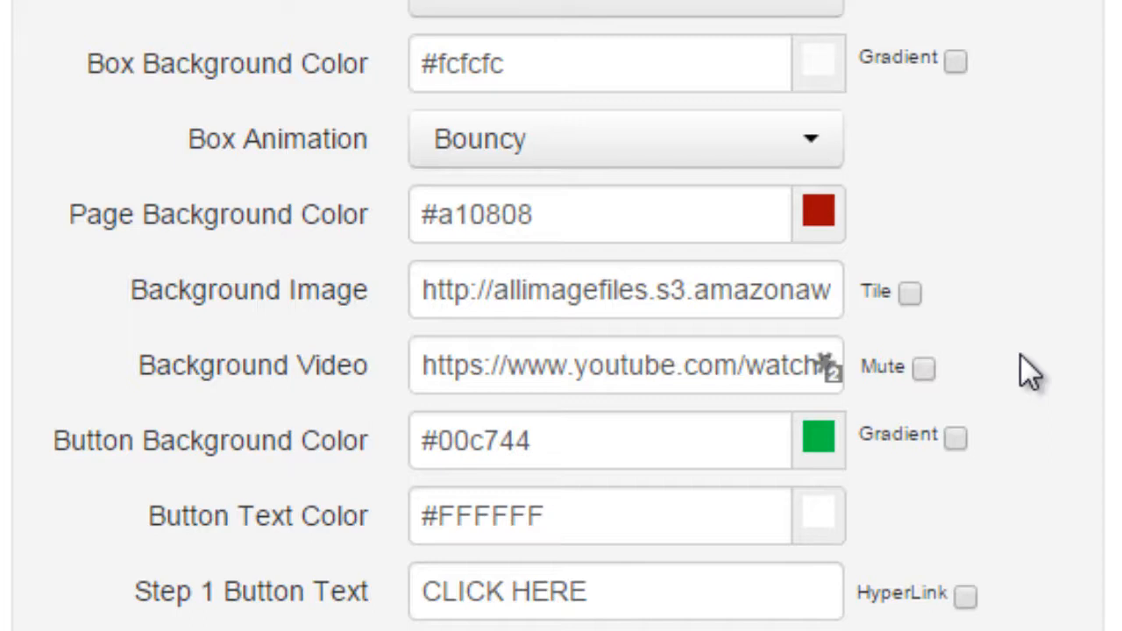
pyautogui.click(924, 368)
pyautogui.tripleClick(520, 365)
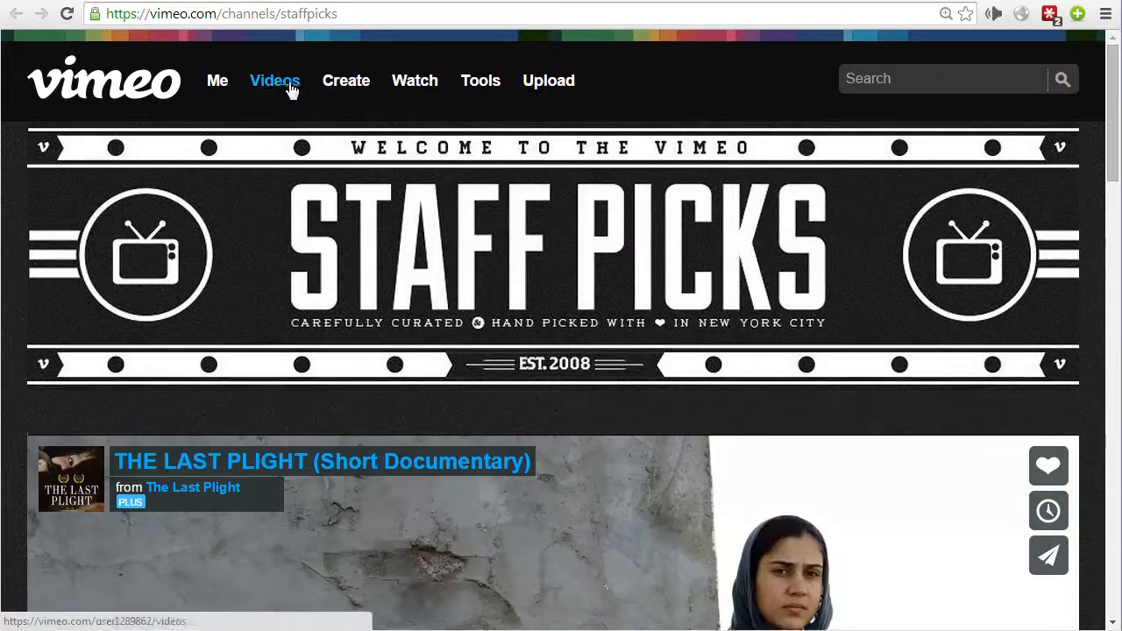
# Browse Vimeo's video categories and look at the page of a food video
pyautogui.moveTo(384, 91)
pyautogui.moveTo(419, 88)
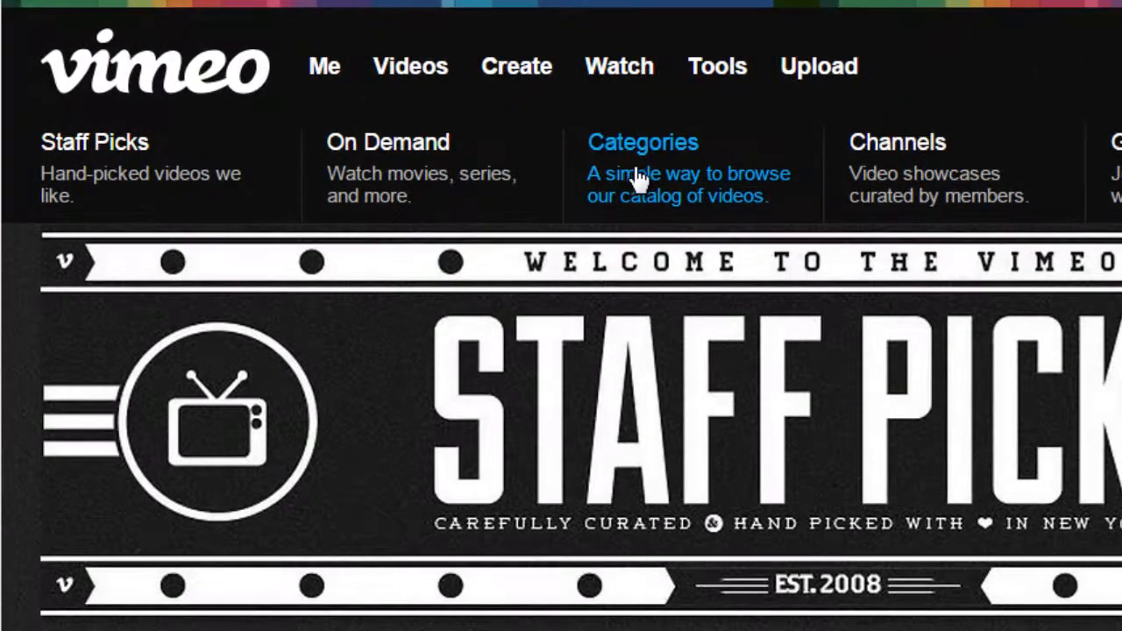
pyautogui.click(631, 144)
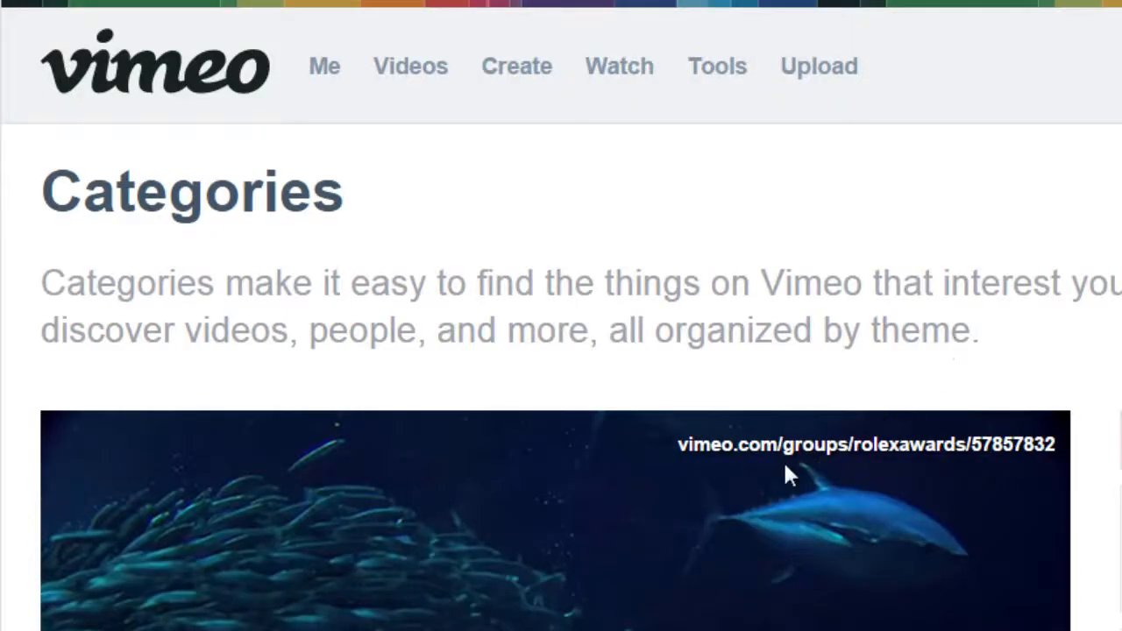
pyautogui.scroll(-5, 778, 463)
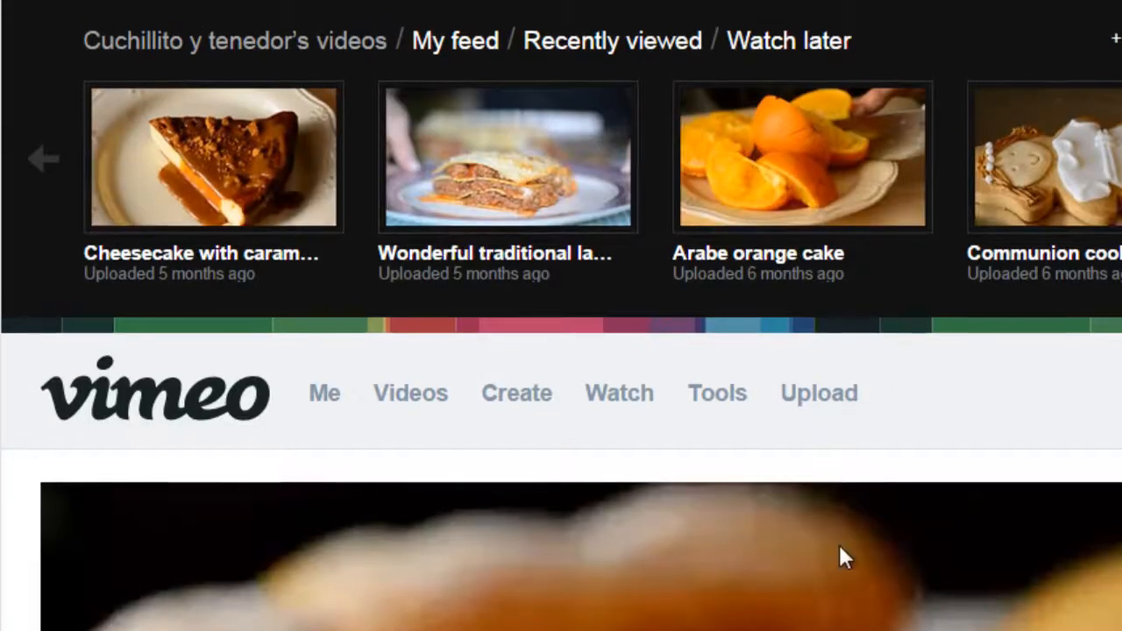
pyautogui.scroll(-3, 838, 568)
pyautogui.scroll(5, 838, 589)
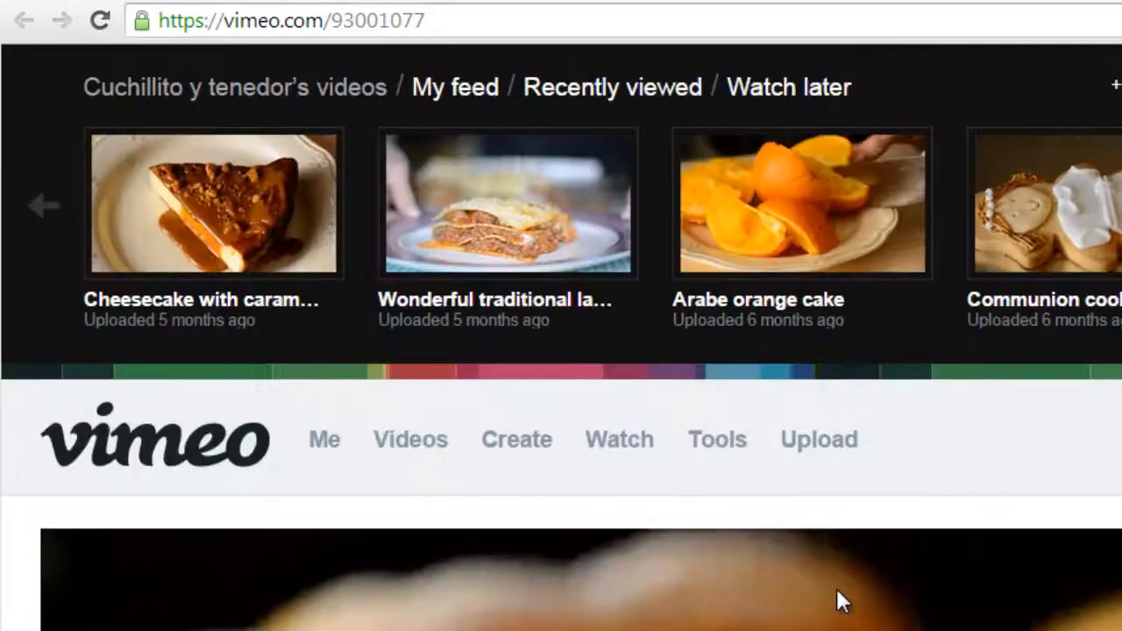
# Try to use the Vimeo food video's page URL as the background video
pyautogui.click(396, 26)
pyautogui.hotkey('ctrl', 'c')
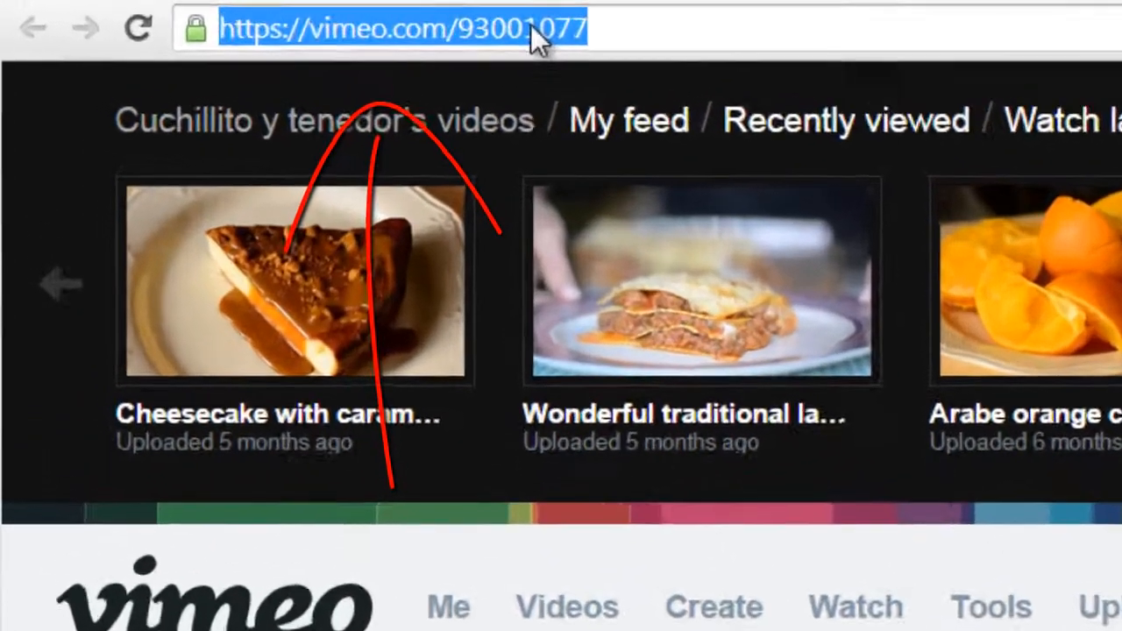
pyautogui.rightClick(385, 26)
pyautogui.click(734, 188)
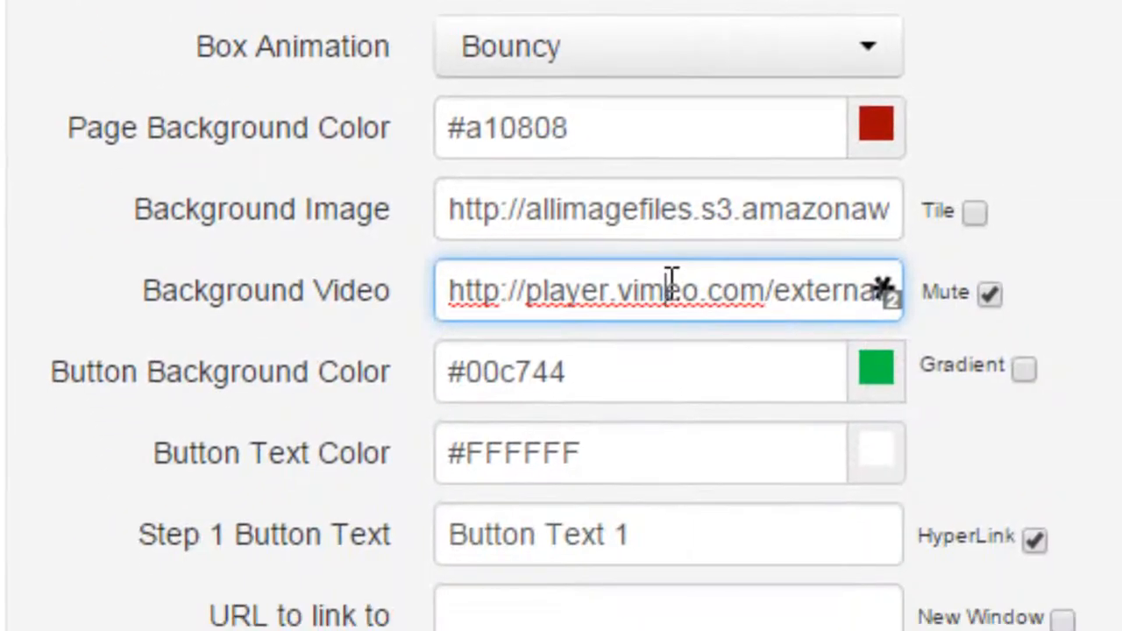
pyautogui.tripleClick(671, 280)
pyautogui.hotkey('ctrl', 'v')
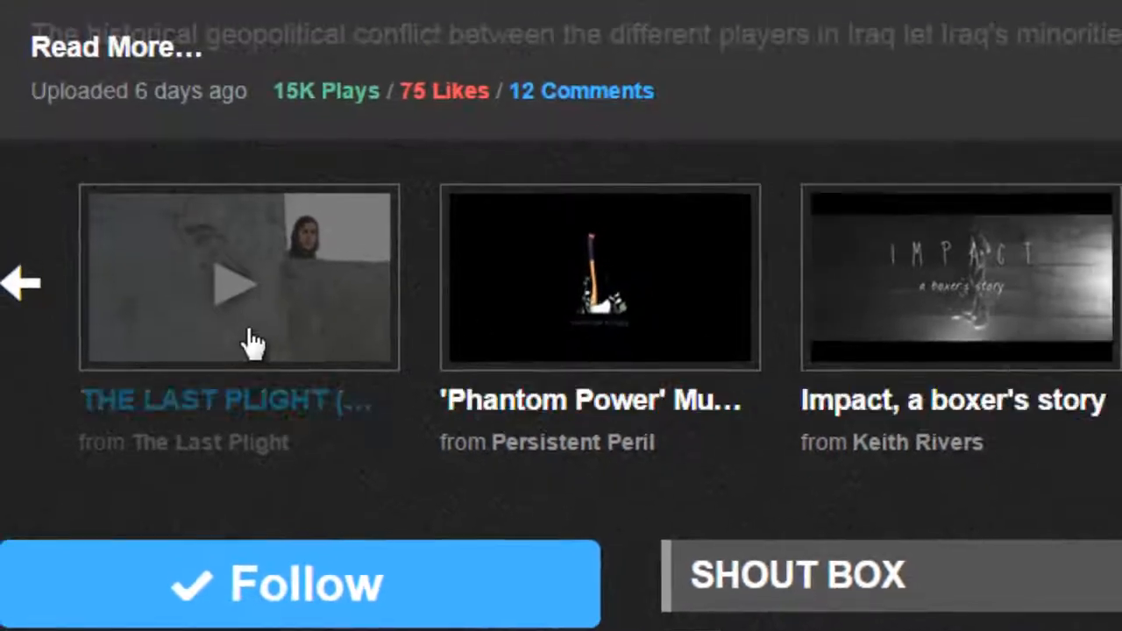
# Open the Vimeo staff pick "Impact, a boxer's story" and copy its page URL
pyautogui.click(1054, 292)
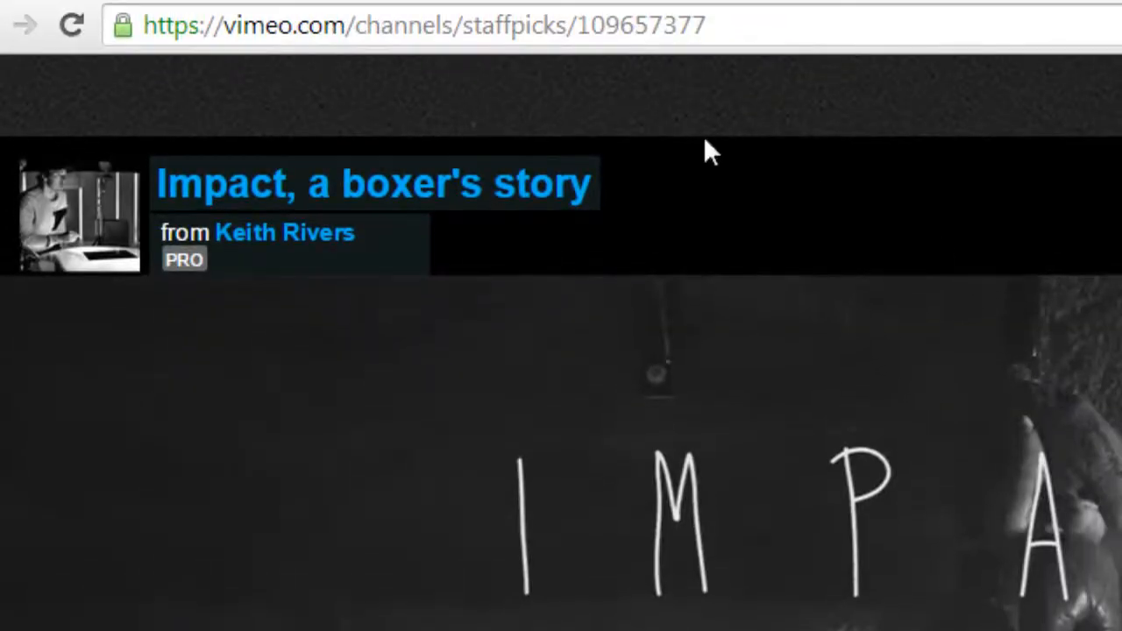
pyautogui.click(615, 25)
pyautogui.rightClick(615, 25)
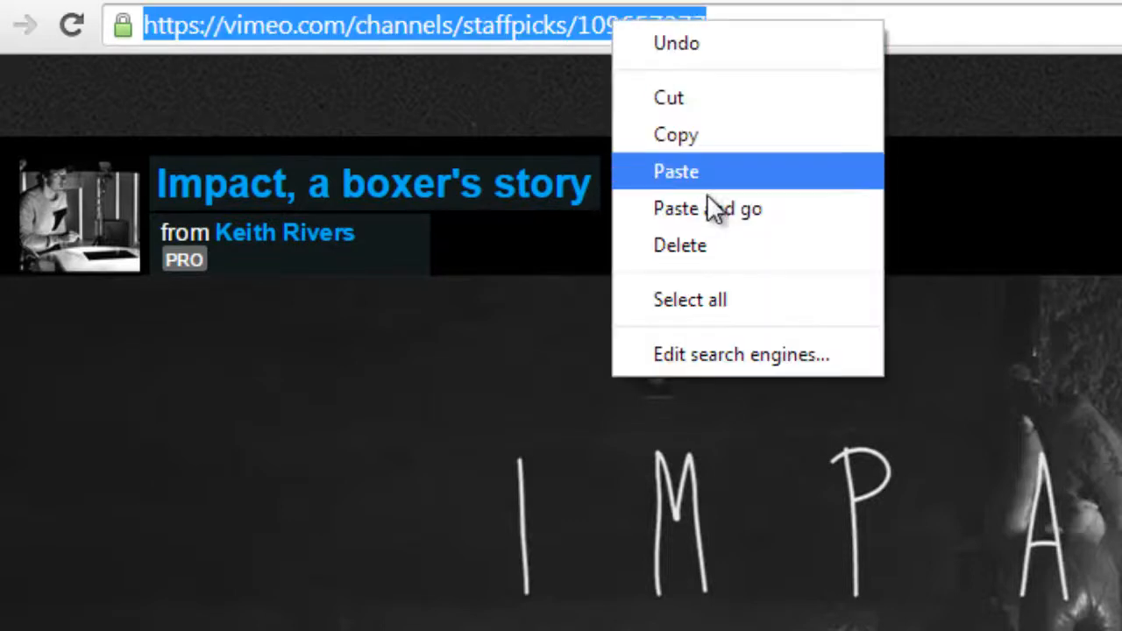
pyautogui.click(710, 147)
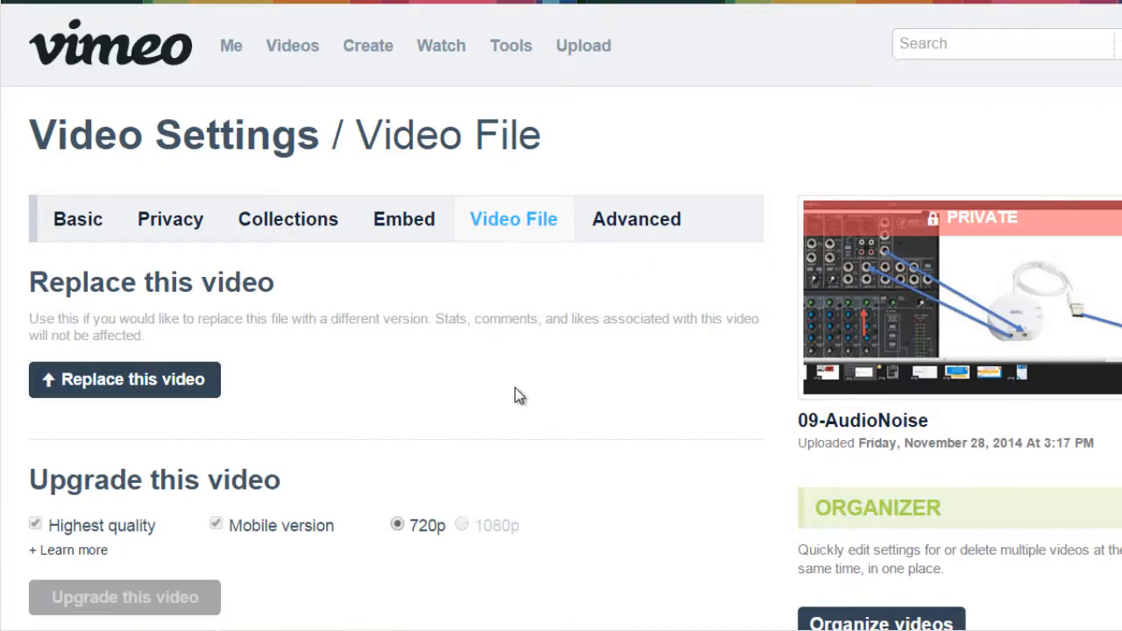
# Select the Standard Def direct link of the 09-AudioNoise video, with links set to "Use with your own player"
pyautogui.scroll(-10, 516, 393)
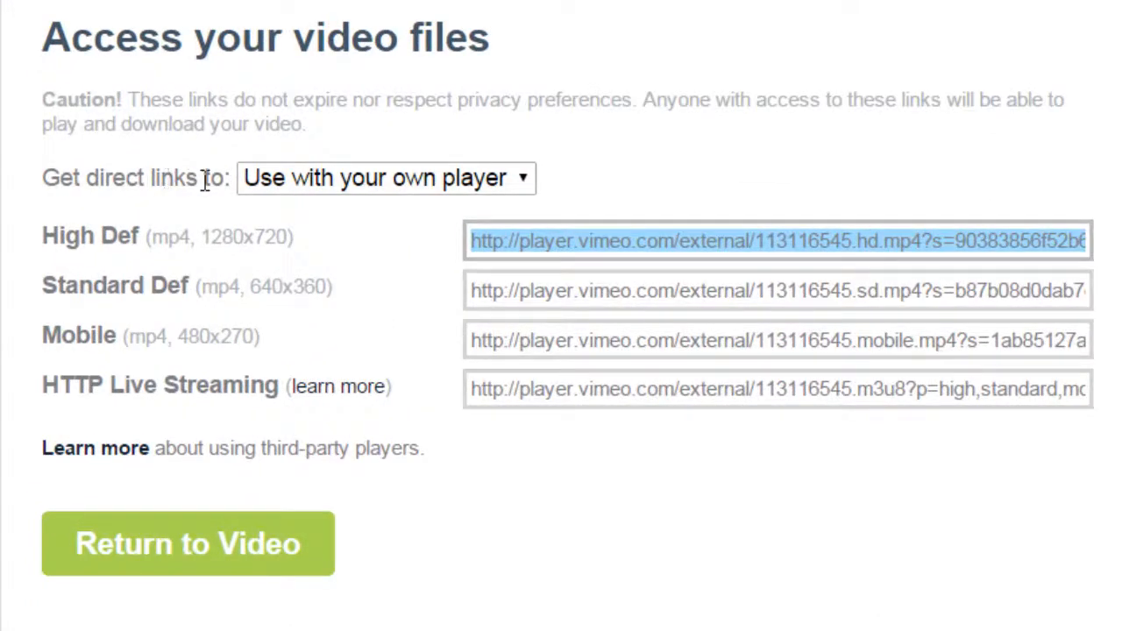
pyautogui.click(294, 188)
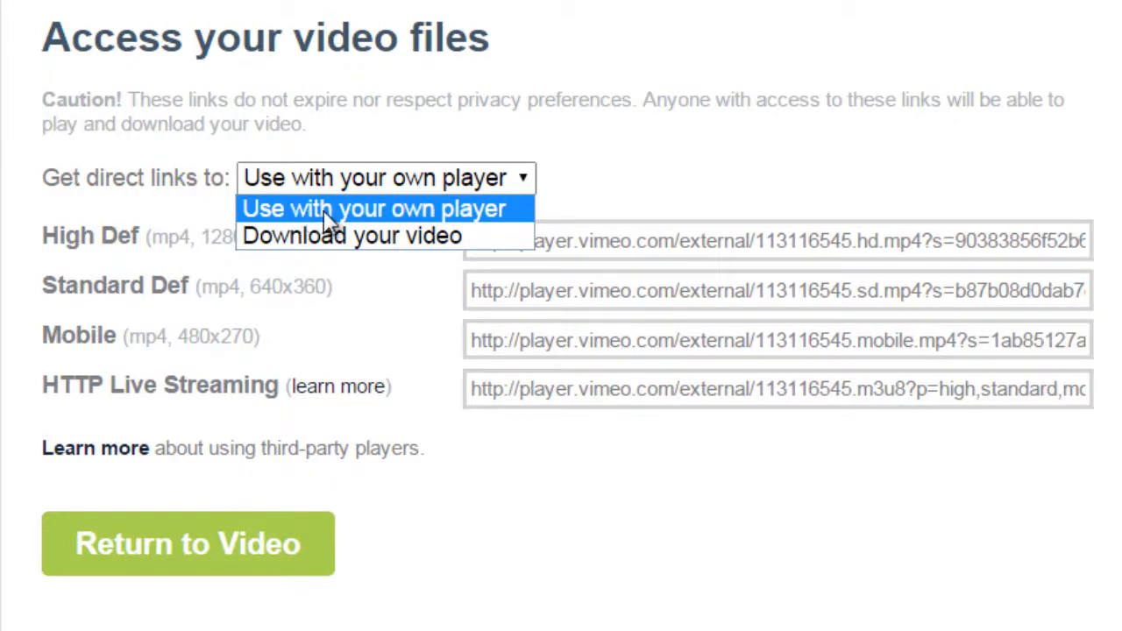
pyautogui.click(462, 219)
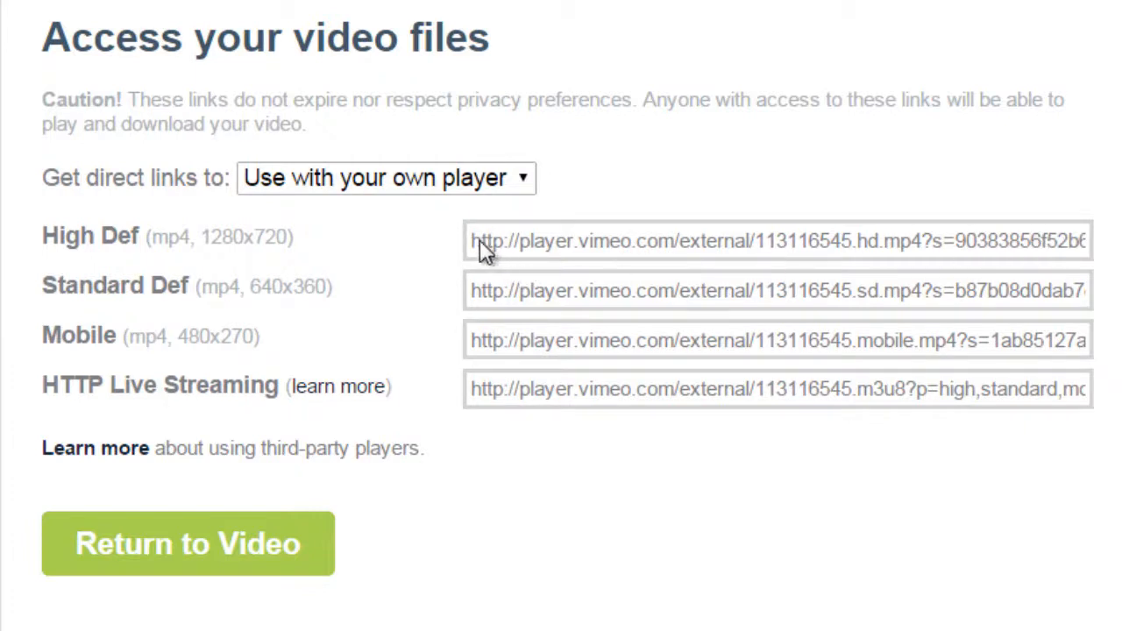
pyautogui.moveTo(469, 289); pyautogui.dragTo(1097, 293)
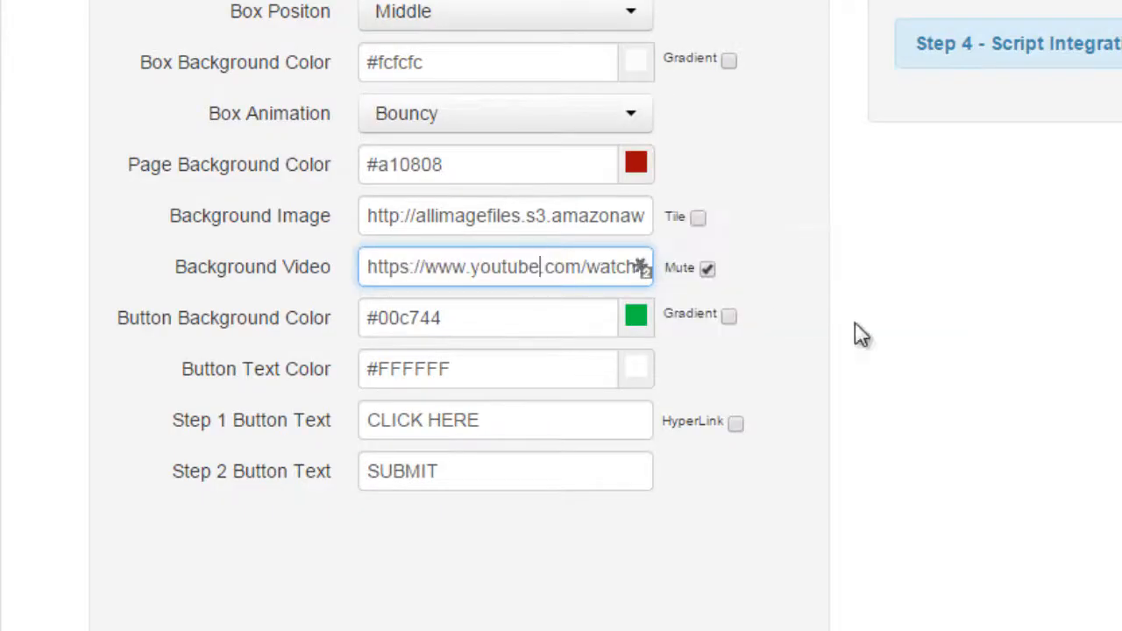
# Replace the background video URL with the copied Standard Def Vimeo player link
pyautogui.hotkey('ctrl', 'v')
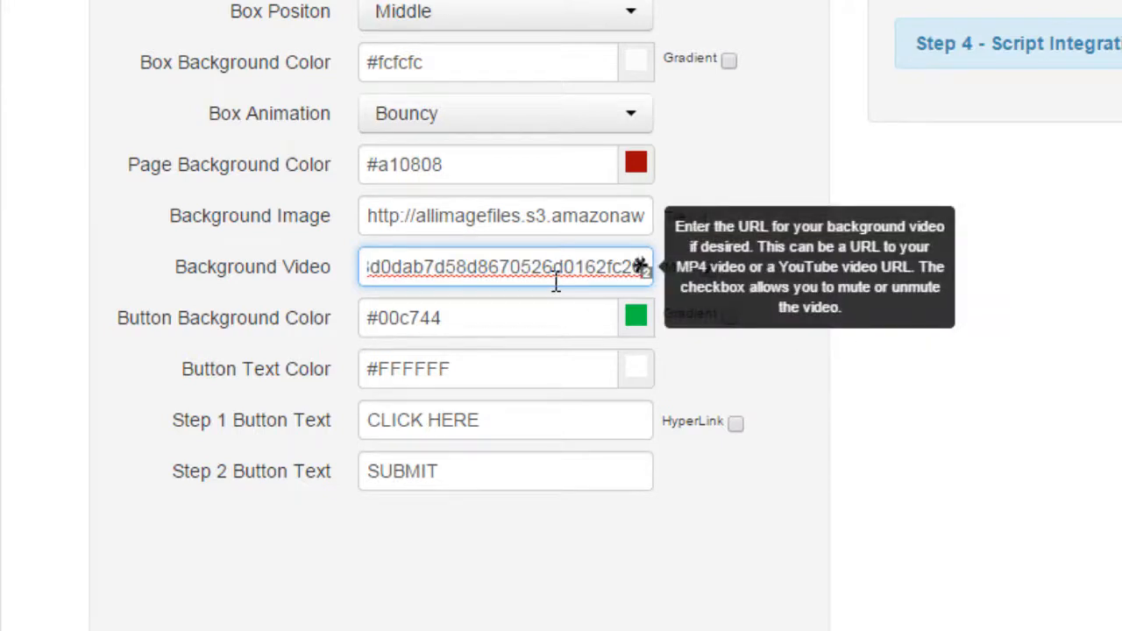
pyautogui.press('Home')
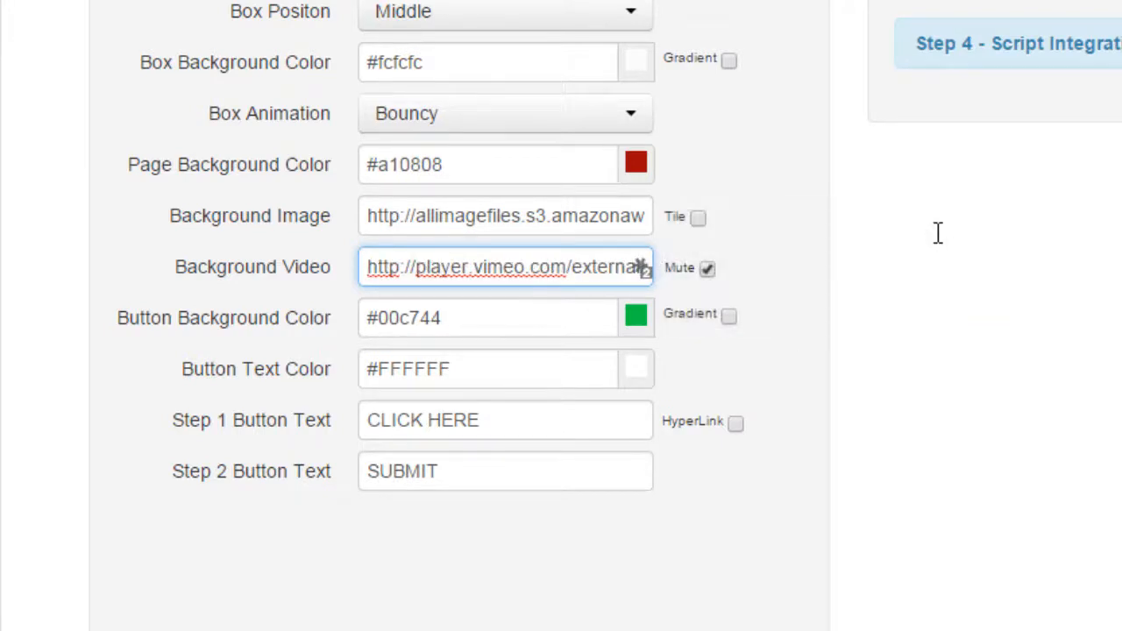
pyautogui.click(844, 268)
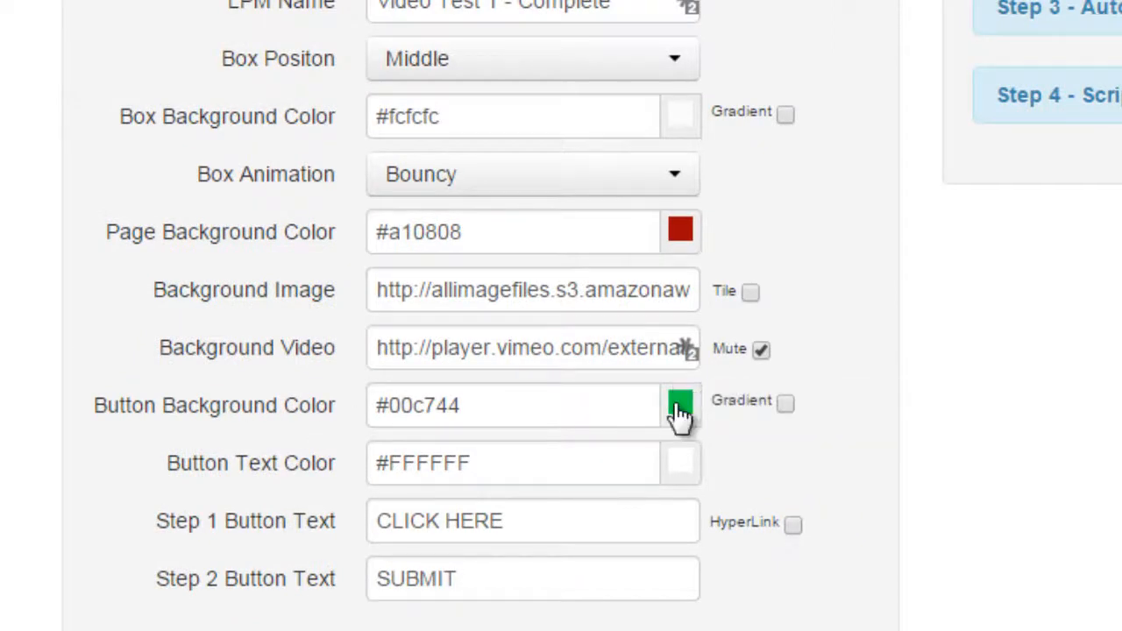
pyautogui.click(784, 404)
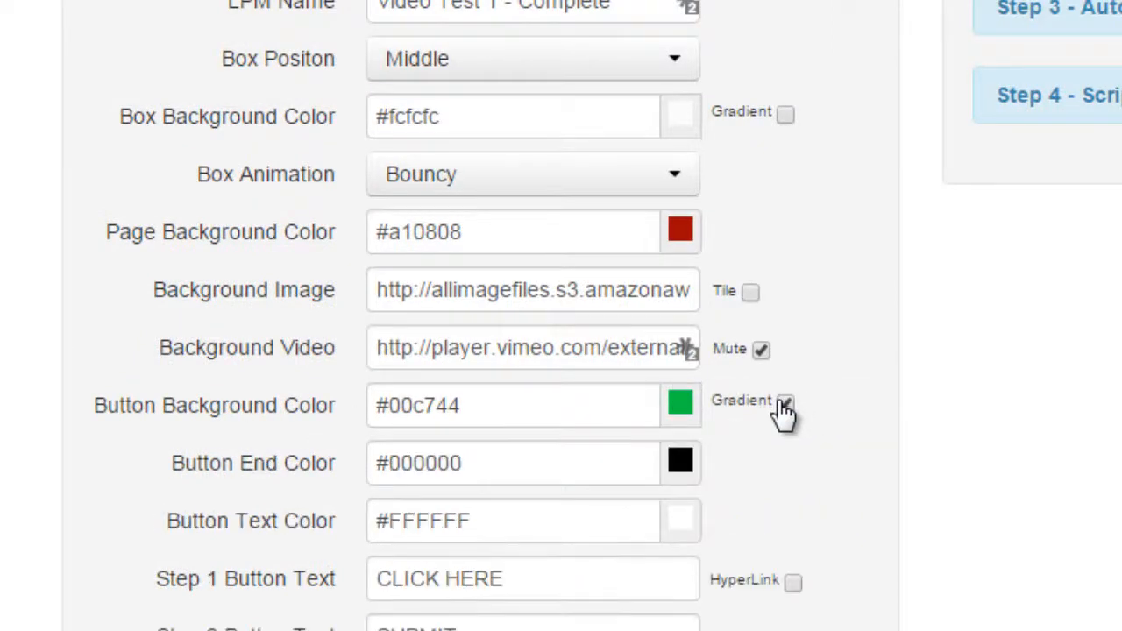
pyautogui.click(783, 404)
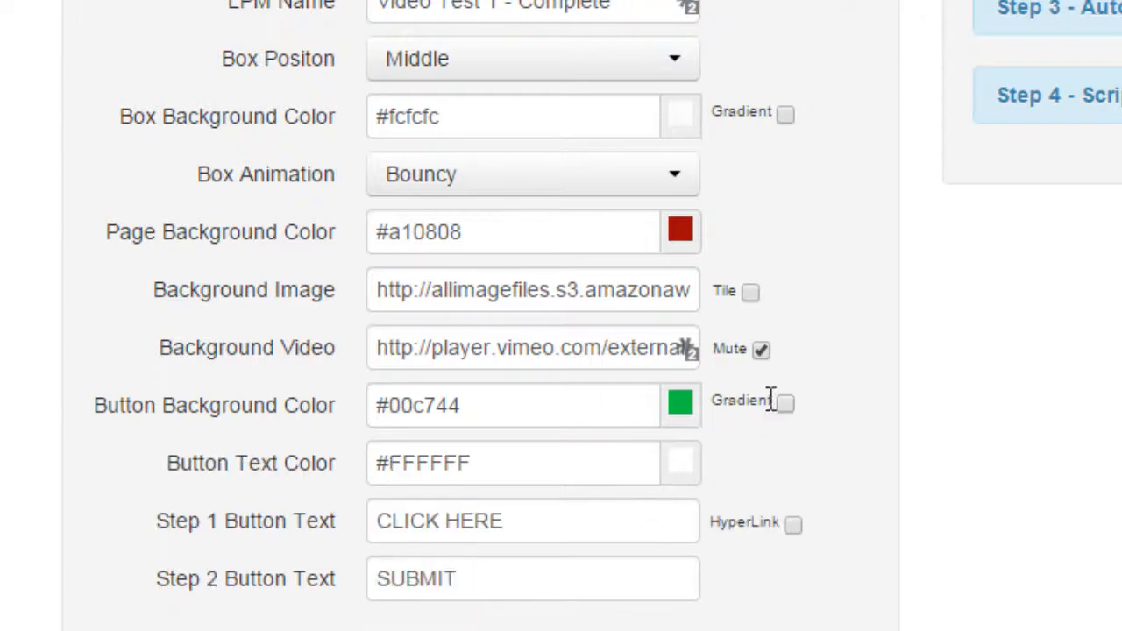
pyautogui.click(678, 403)
pyautogui.click(897, 362)
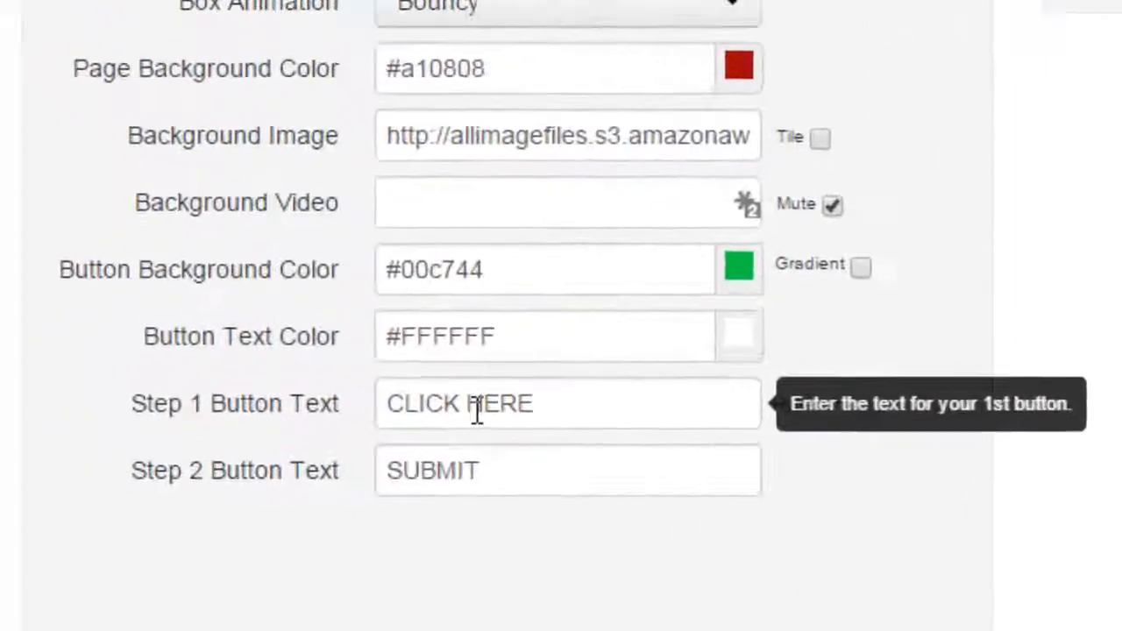
# Select the Step 1 button text and test the CLICK HERE button on the page preview
pyautogui.click(68, 460)
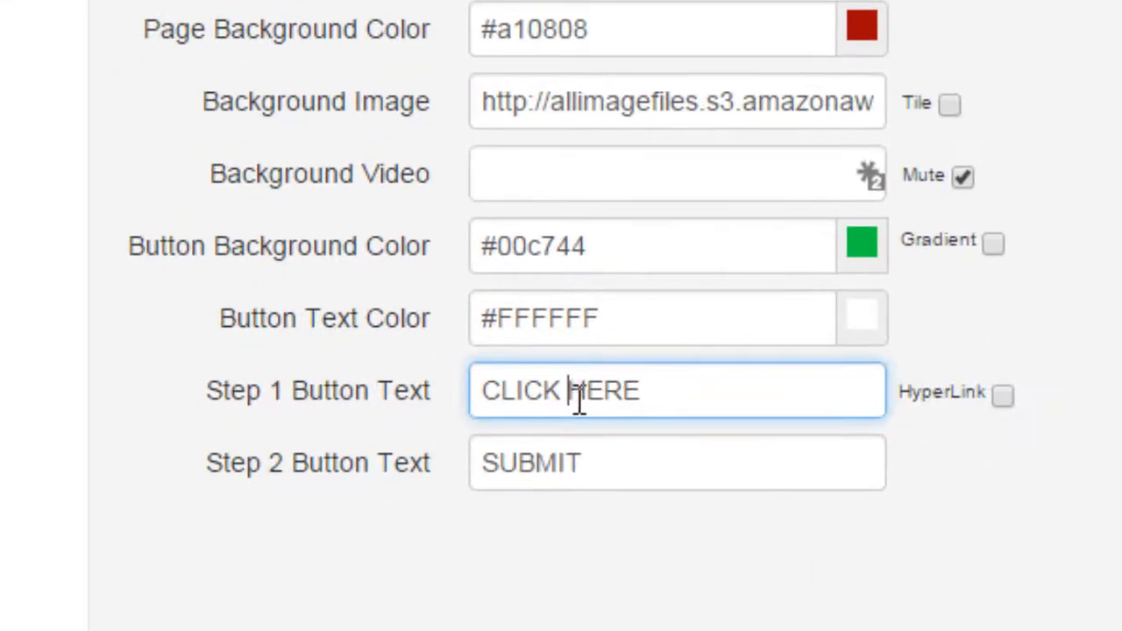
pyautogui.tripleClick(589, 394)
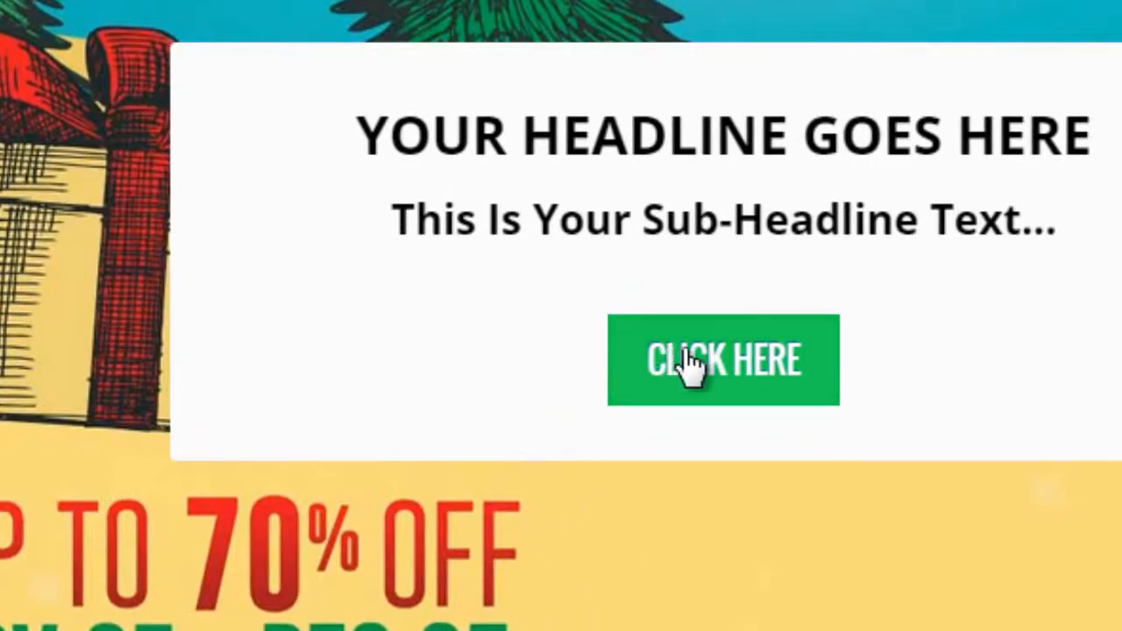
pyautogui.click(760, 388)
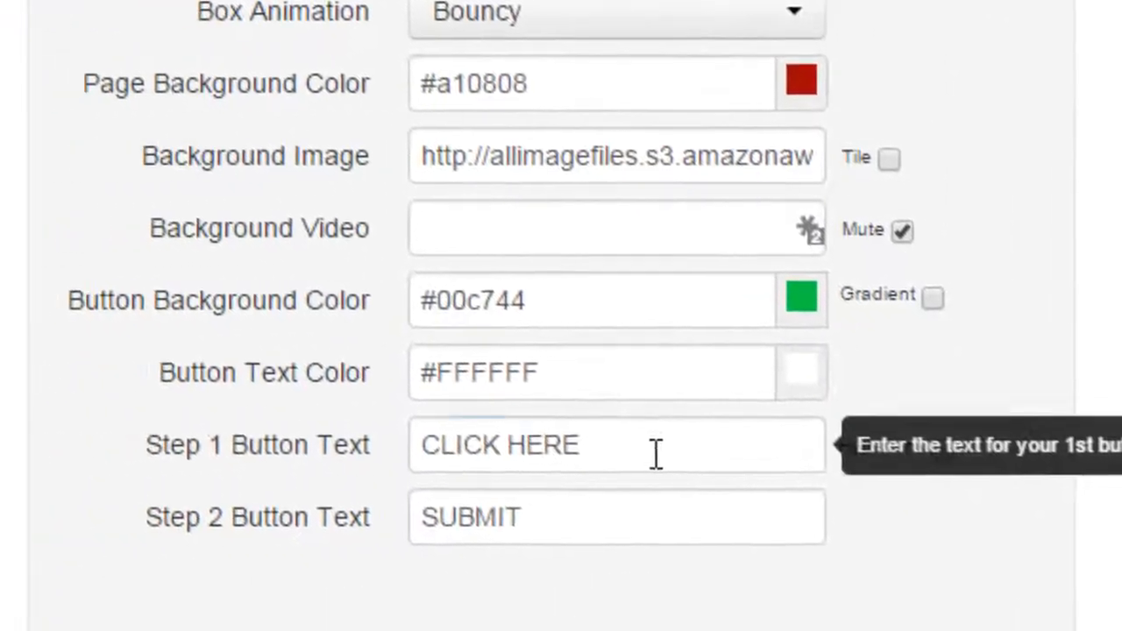
# Set the Step 1 button text to "Button Text 1"
pyautogui.moveTo(656, 453); pyautogui.dragTo(426, 451)
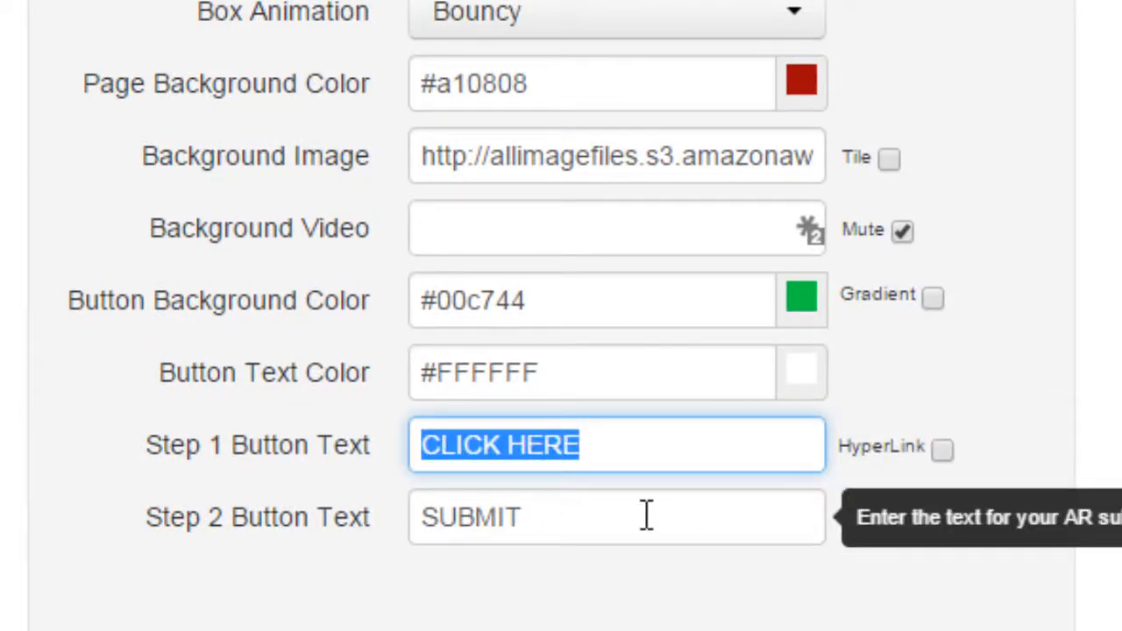
pyautogui.write('Butt')
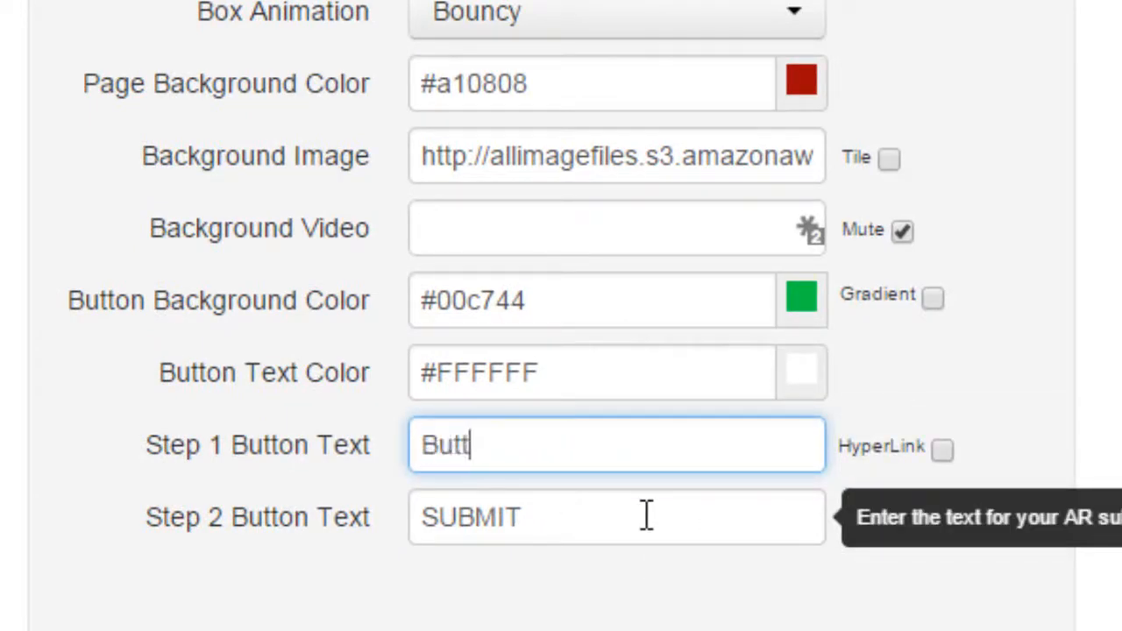
pyautogui.write('on Text 1')
# Copy the Step 1 text into the Step 2 button text, change it to "Button Text 2", and test the first button on the preview
pyautogui.hotkey('ctrl', 'a')
pyautogui.hotkey('ctrl', 'c')
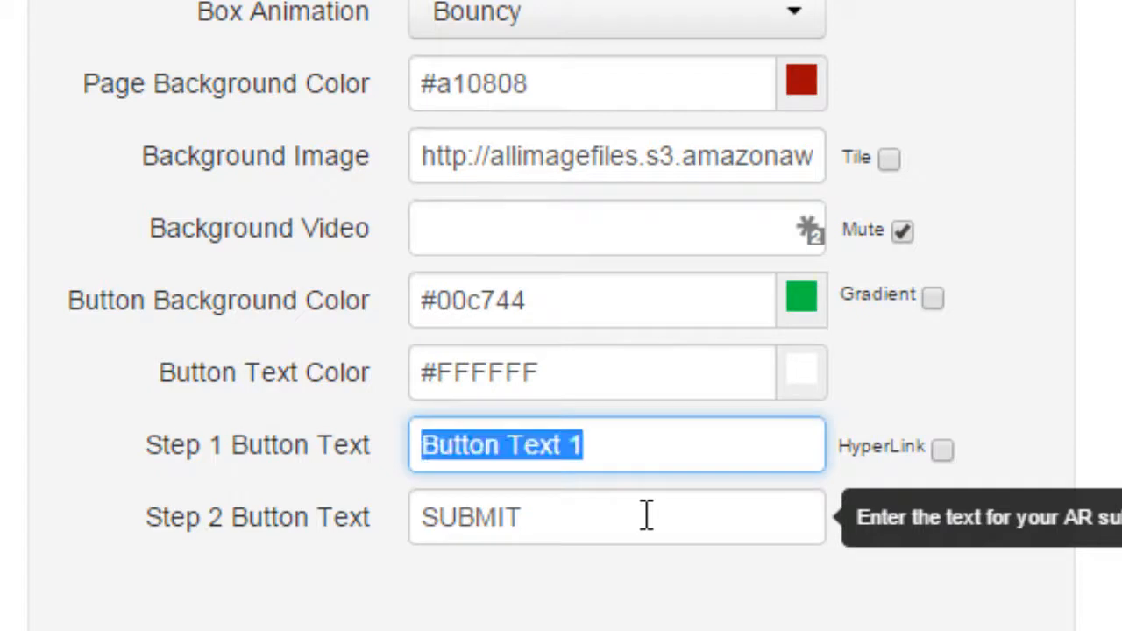
pyautogui.press('Tab')
pyautogui.press('Tab')
pyautogui.hotkey('ctrl', 'v')
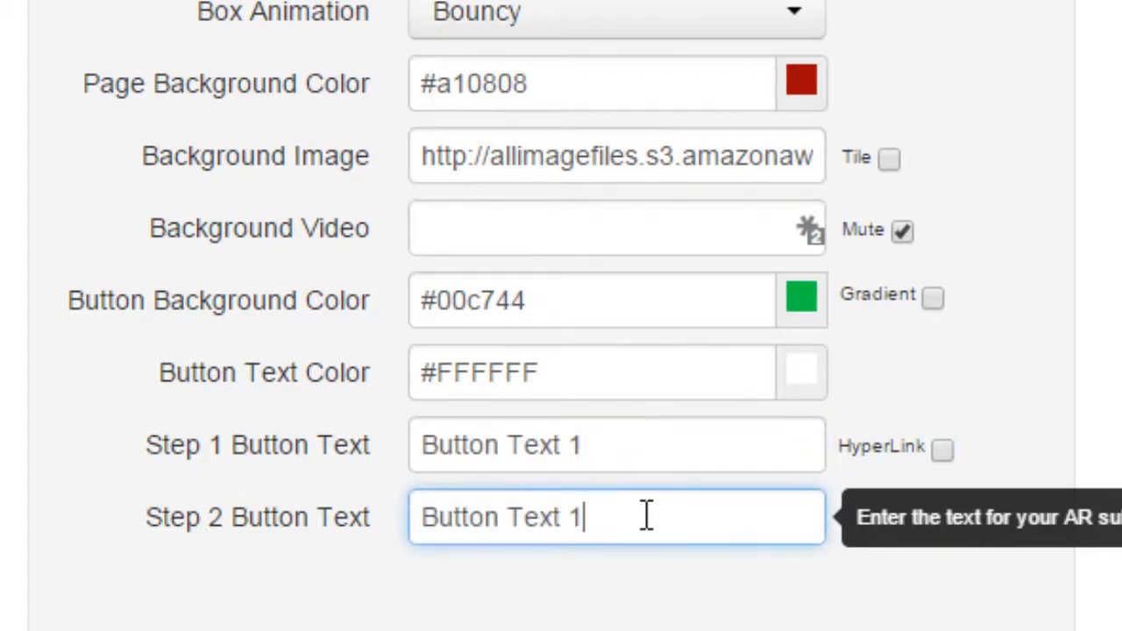
pyautogui.press('BackSpace')
pyautogui.write('2')
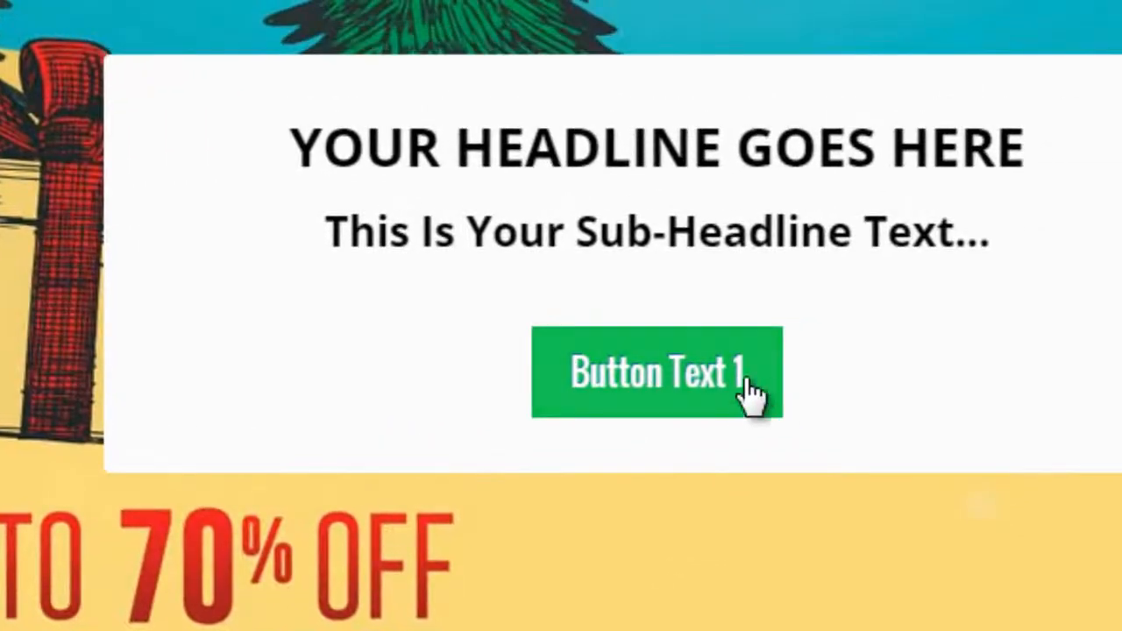
pyautogui.click(697, 375)
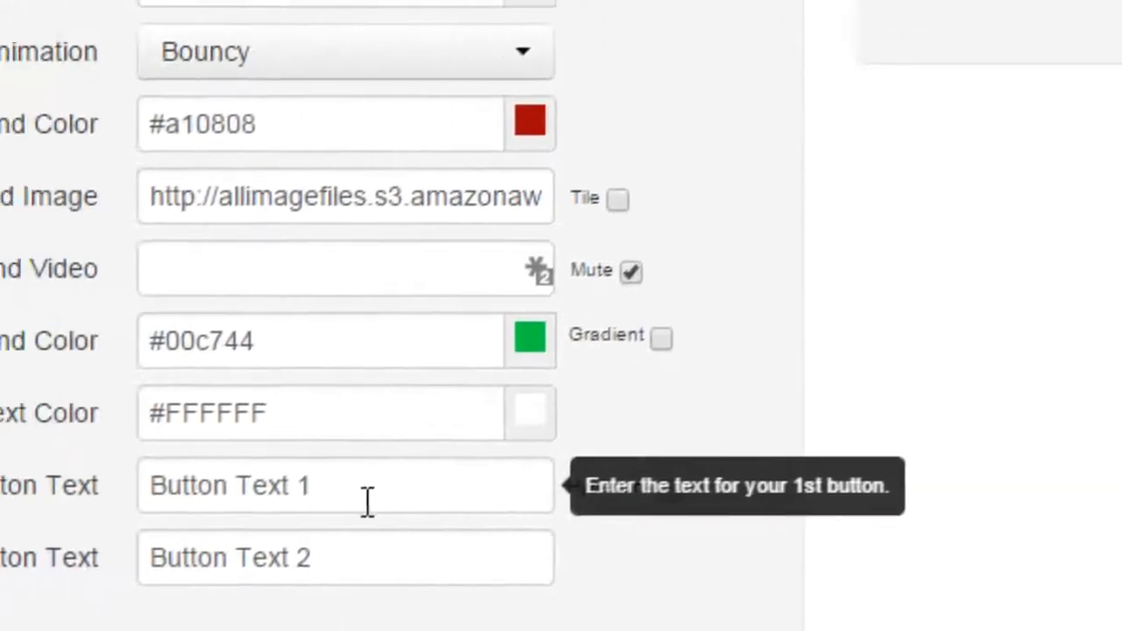
# Enable the HyperLink option for the Step 1 button and activate its empty link URL field
pyautogui.click(628, 500)
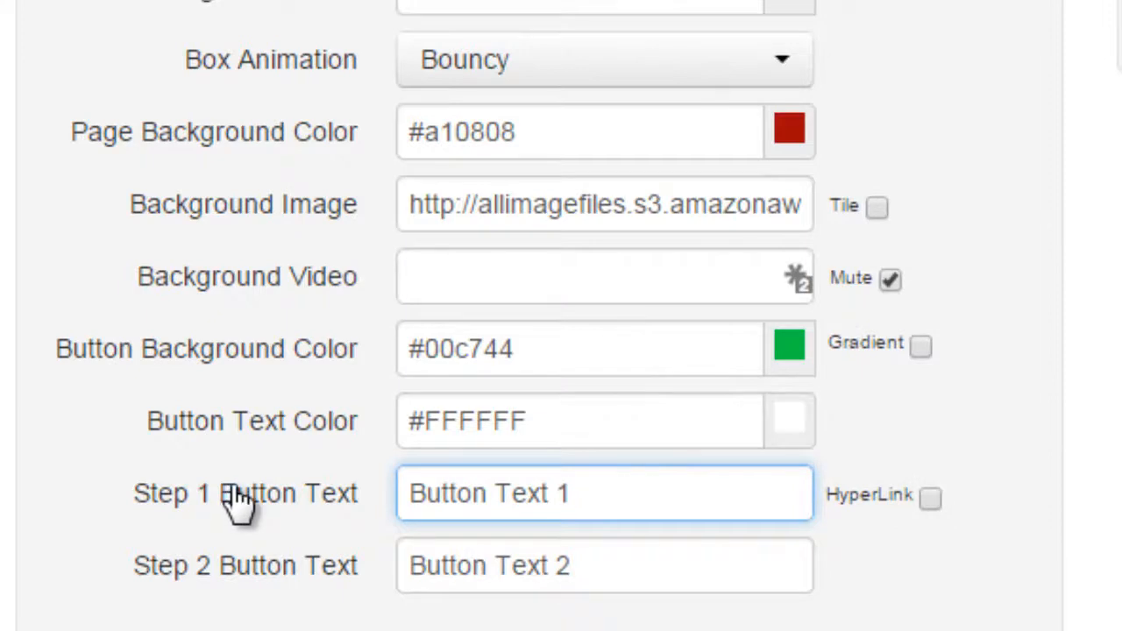
pyautogui.click(929, 497)
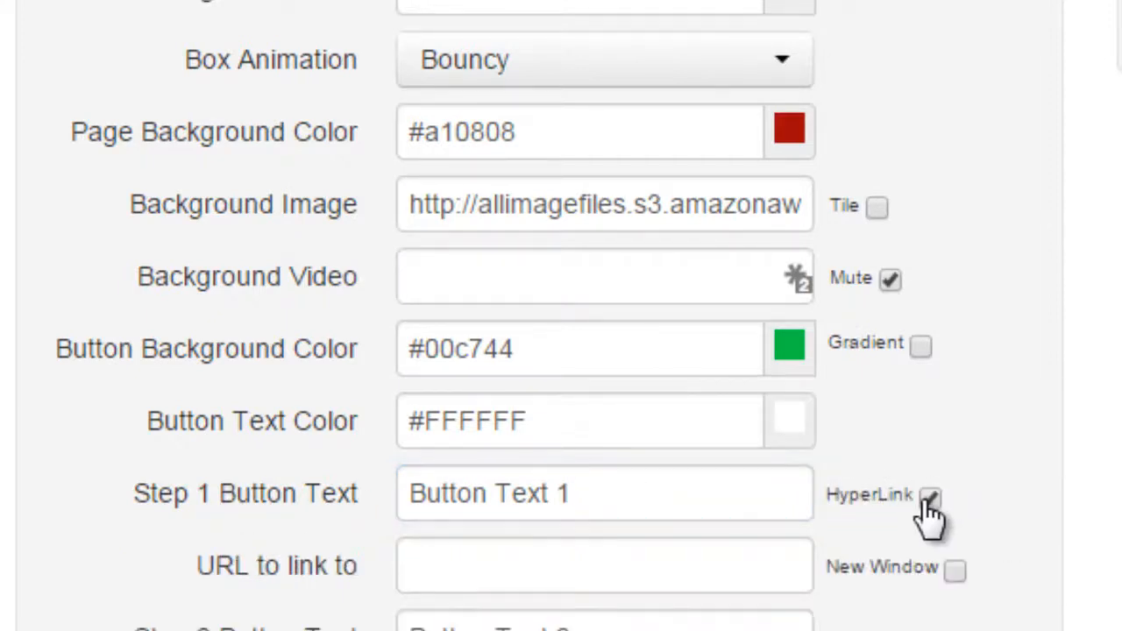
pyautogui.click(636, 552)
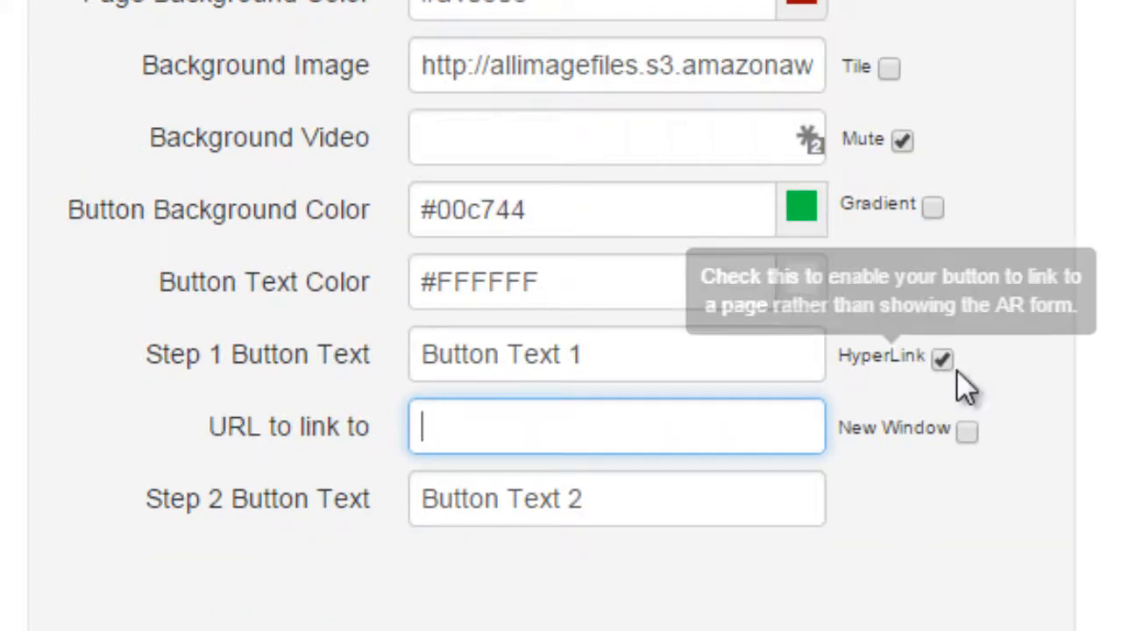
pyautogui.scroll(2, 958, 381)
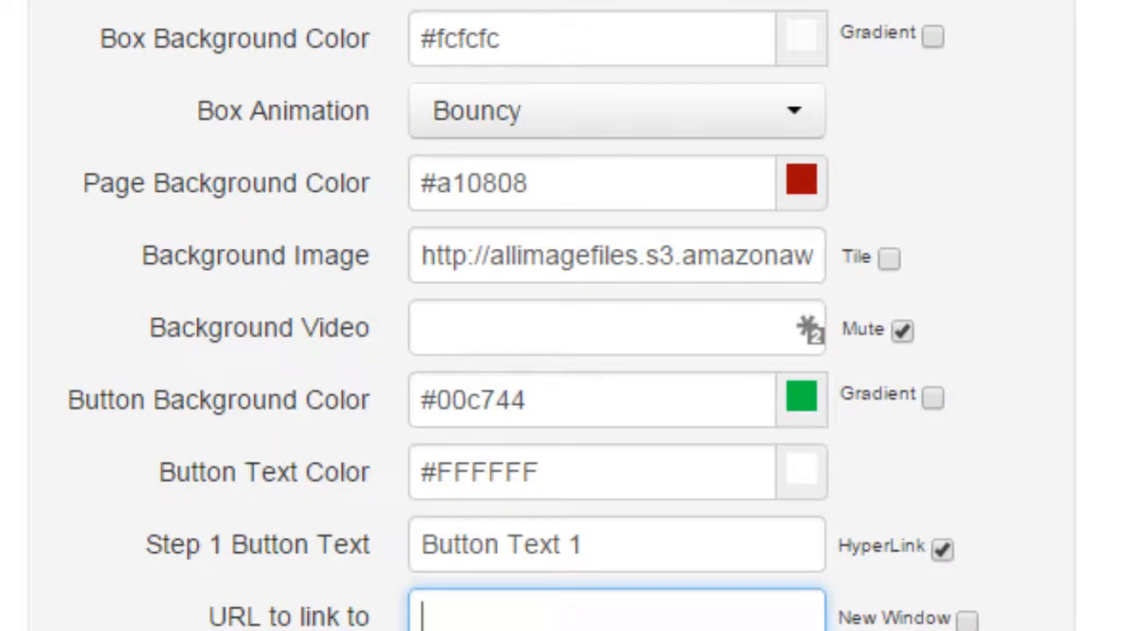